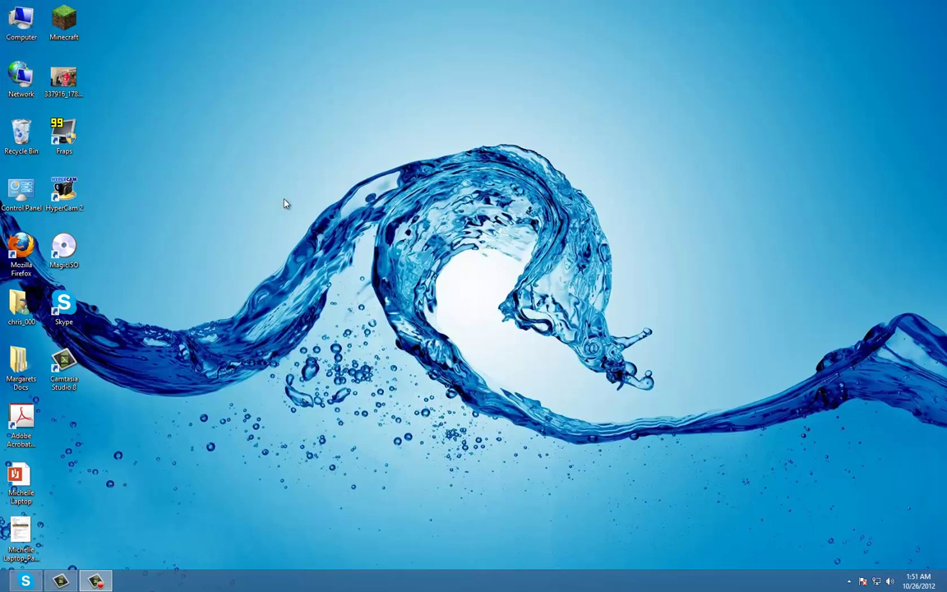
Open the desktop personalization settings and browse the available themes
right_click(299, 234)
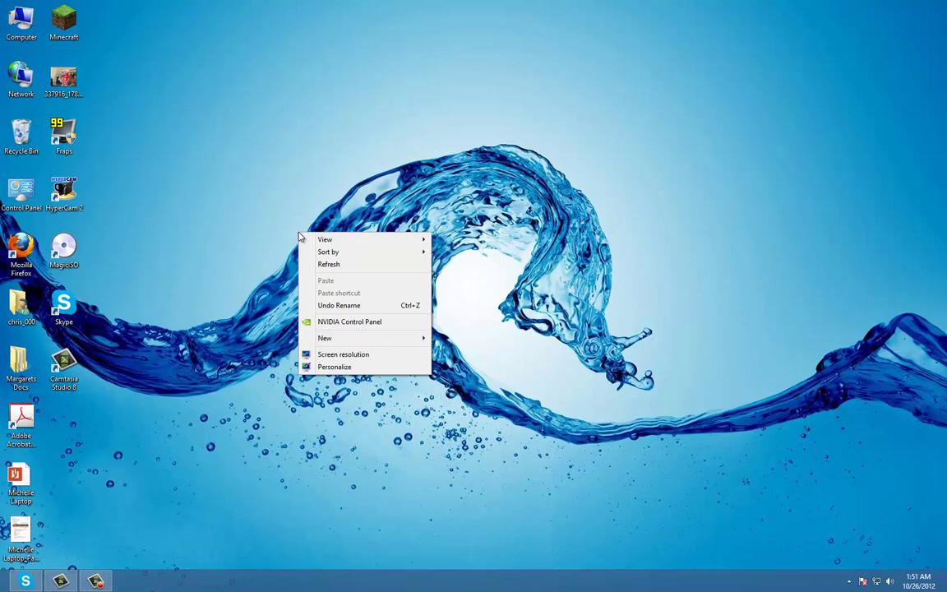
left_click(359, 373)
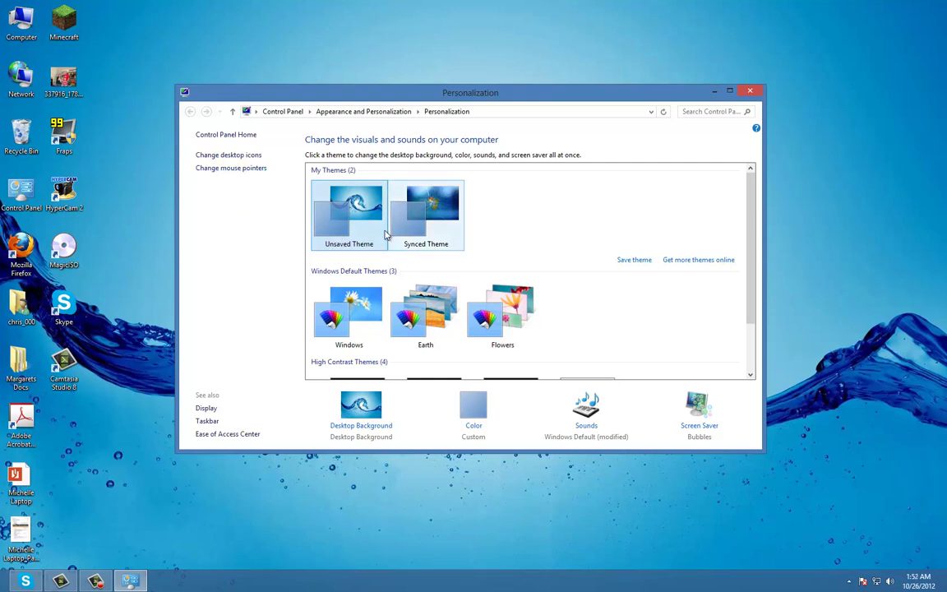
scroll(374, 311, "down", 2)
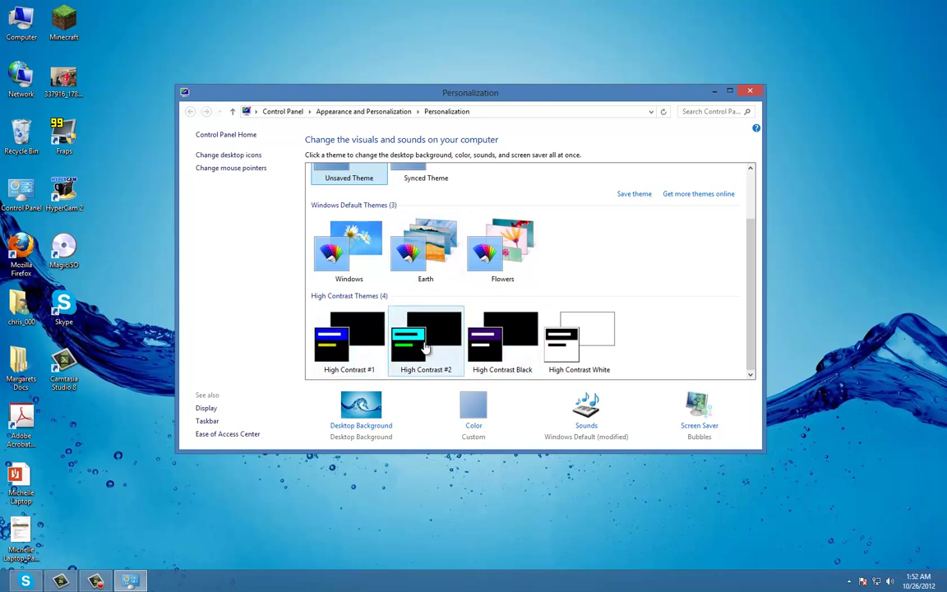
left_click(474, 411)
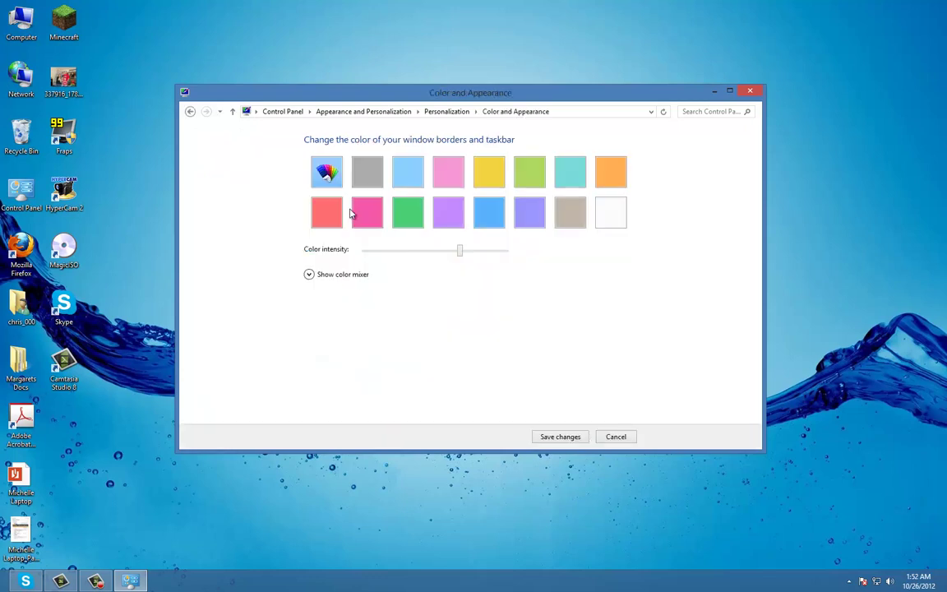
left_click(342, 275)
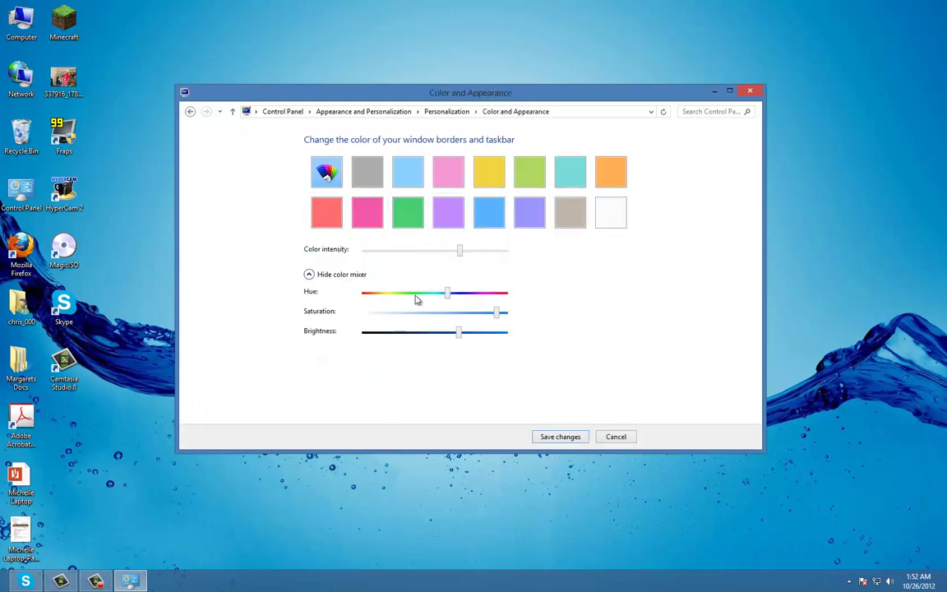
left_click(190, 112)
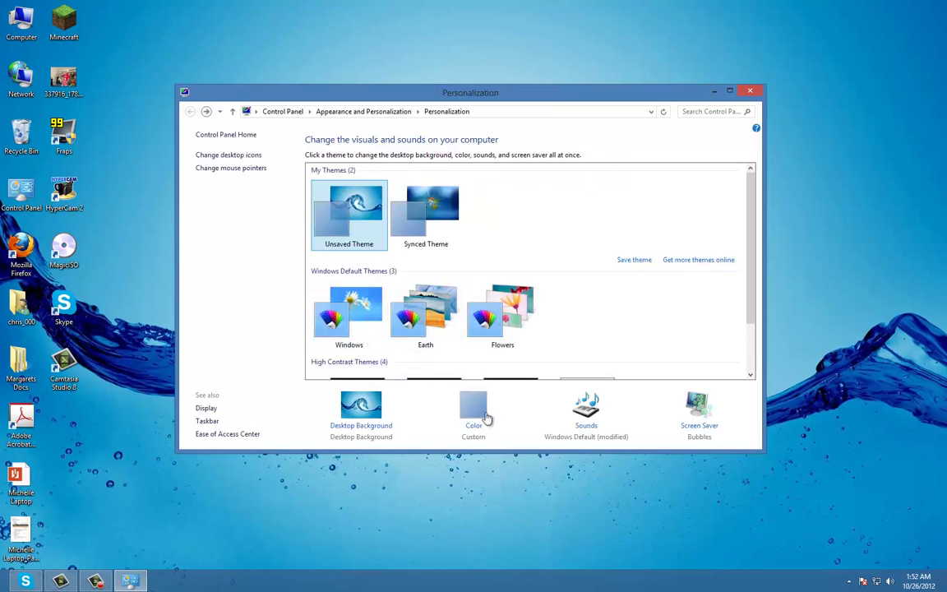
Shift the hue of the window borders and taskbar slightly in the color mixer and save the changes
left_click(486, 416)
left_click(345, 275)
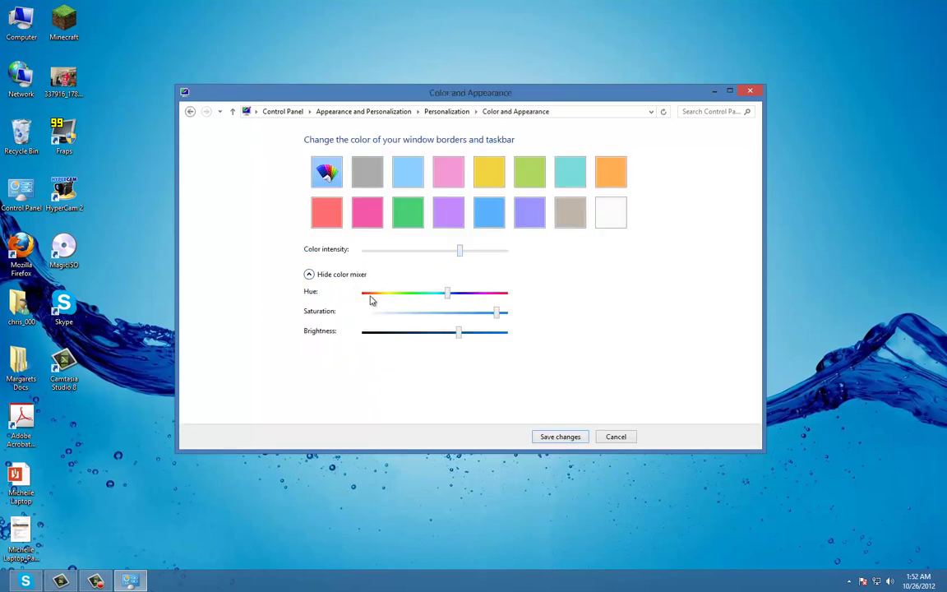
mouse_move(448, 297)
left_mouse_down()
mouse_move(426, 296)
mouse_move(448, 296)
left_mouse_up()
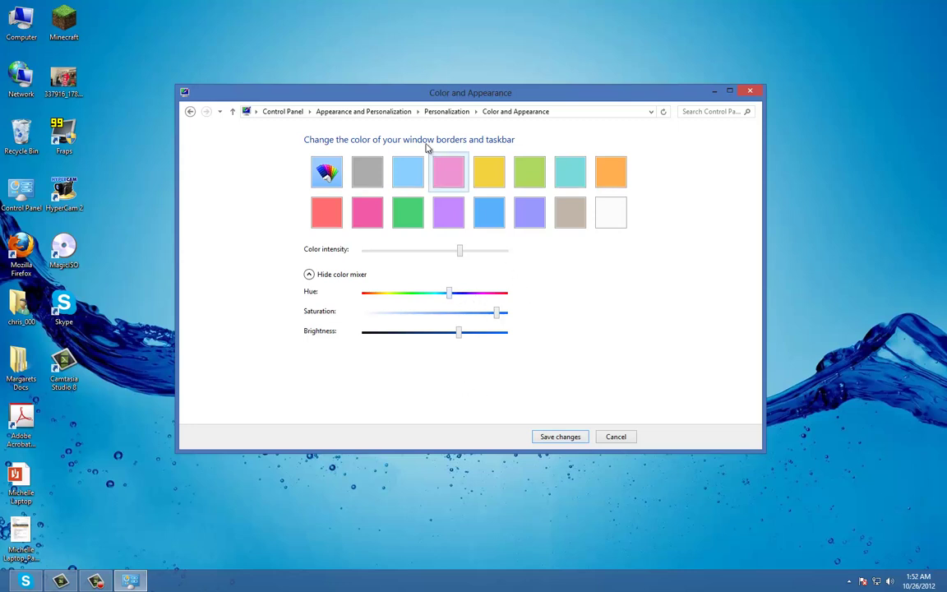
left_click(570, 437)
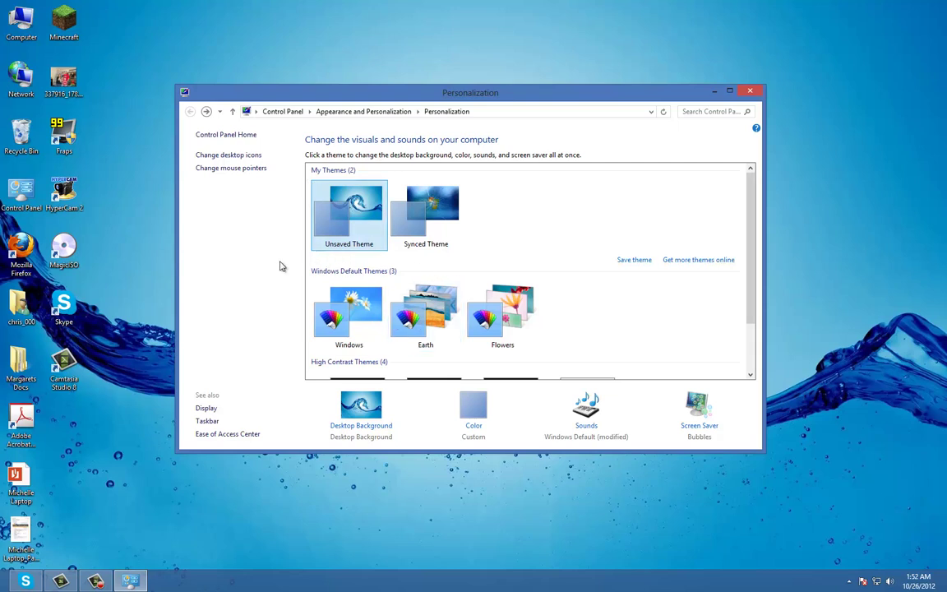
View the desktop background options and close the personalization window
scroll(257, 279, "down", 1)
left_click(361, 405)
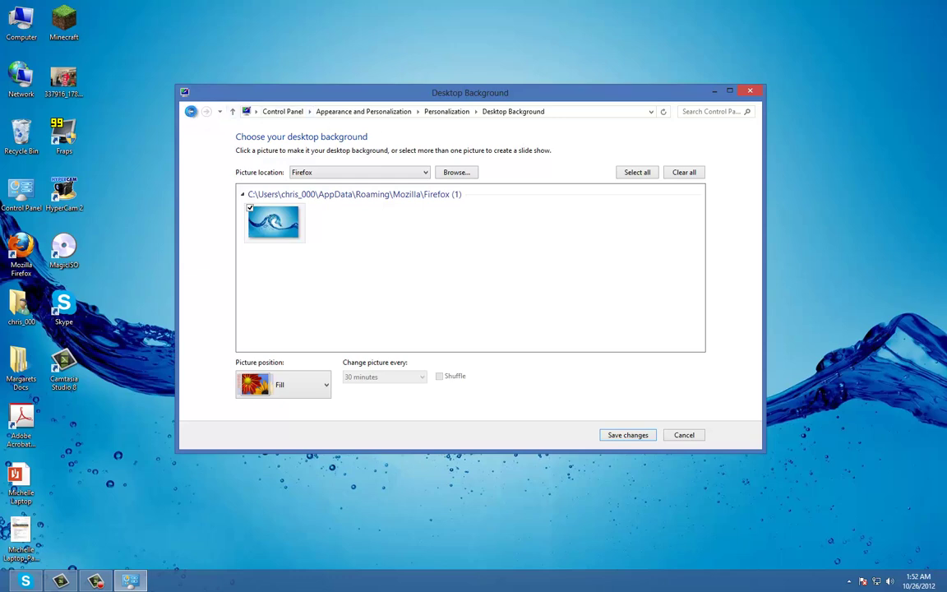
left_click(190, 111)
left_click(750, 92)
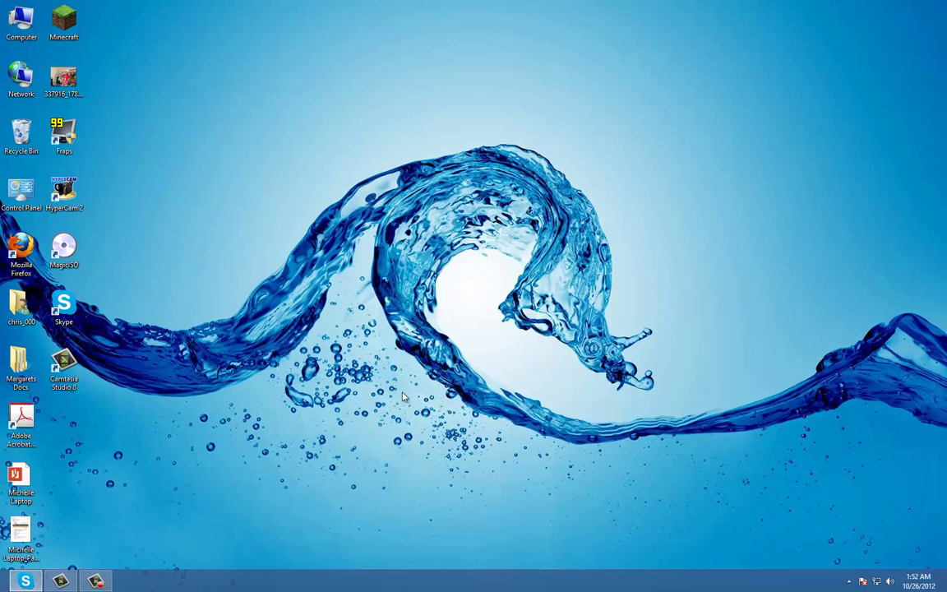
Bring up the charms on the desktop, open Devices, and close the Skype window
mouse_move(2, 589)
mouse_move(946, 1)
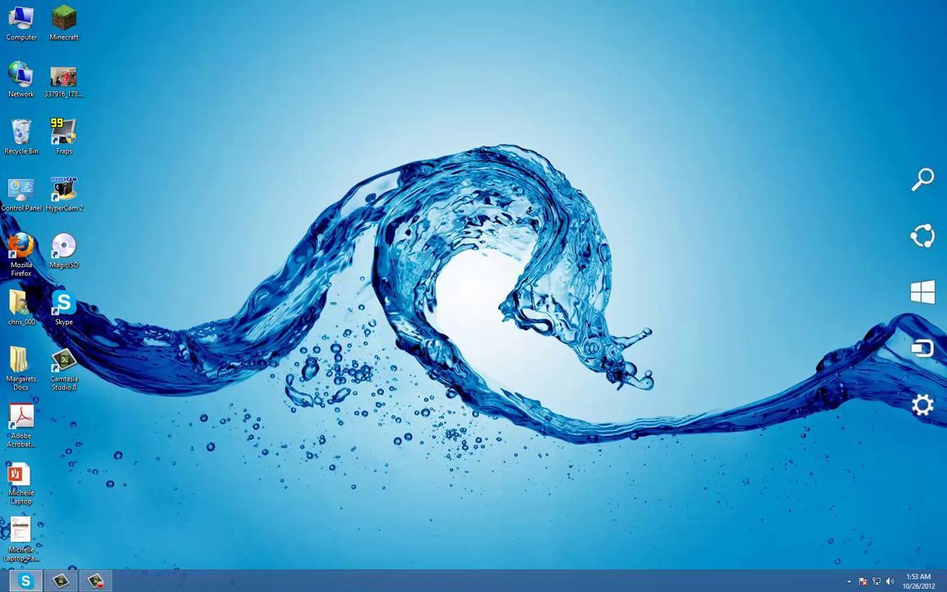
mouse_move(941, 82)
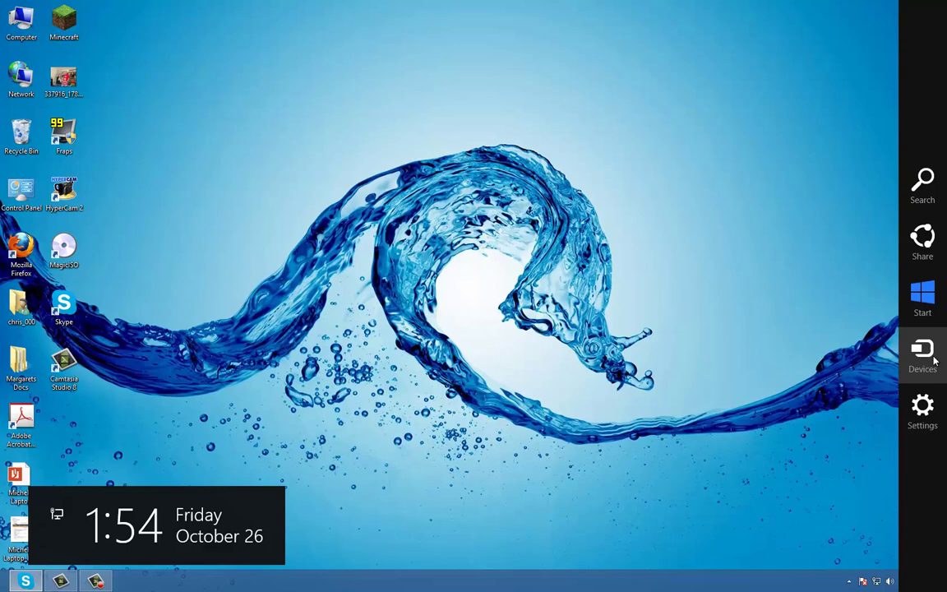
left_click(923, 358)
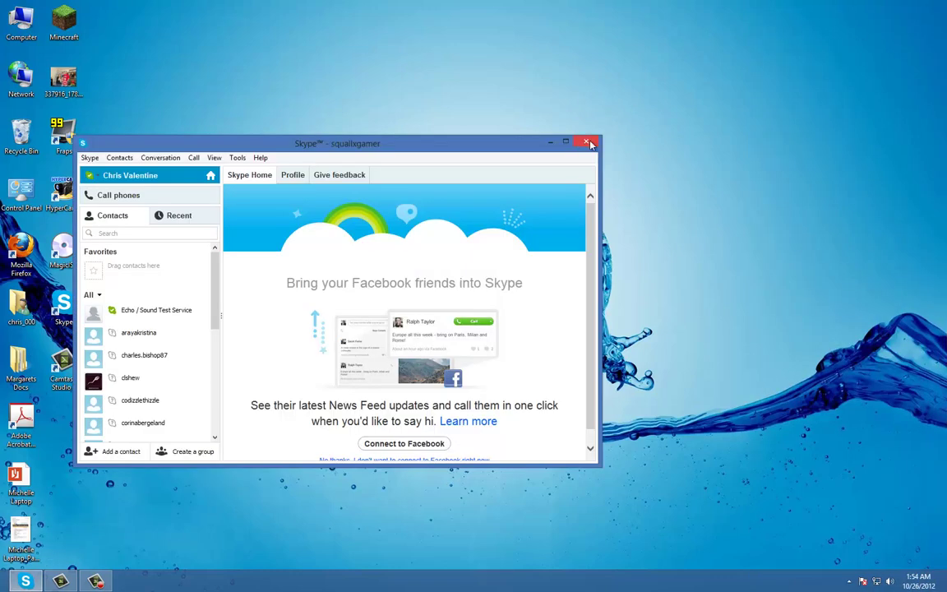
mouse_move(938, 293)
left_click(586, 143)
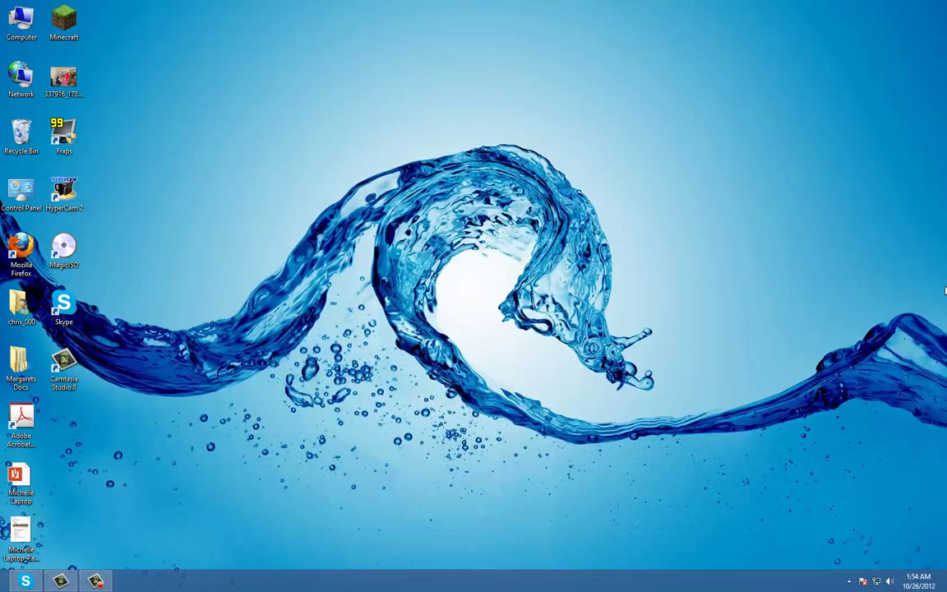
Open PC info through the Settings charm to view the computer's basic system information
mouse_move(945, 397)
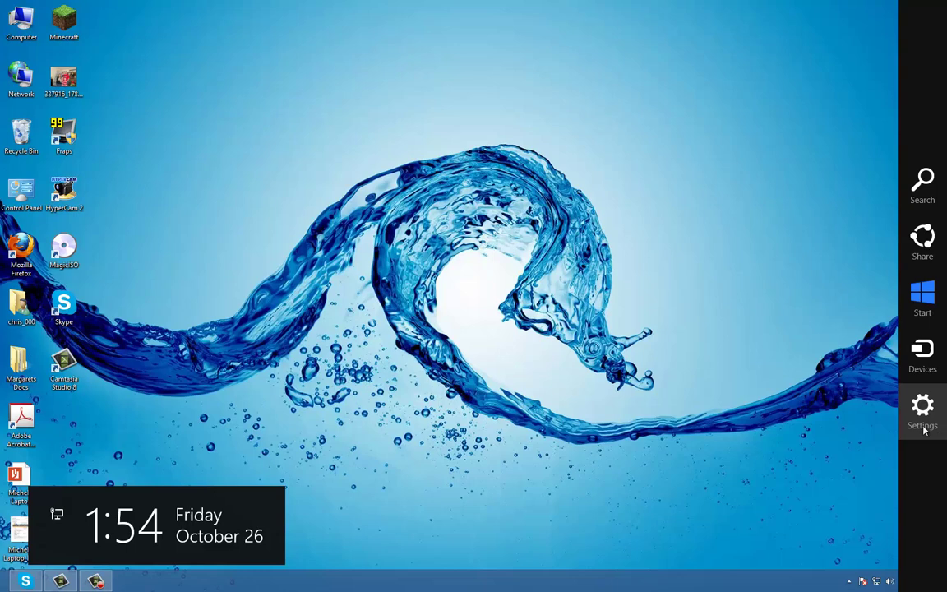
left_click(923, 428)
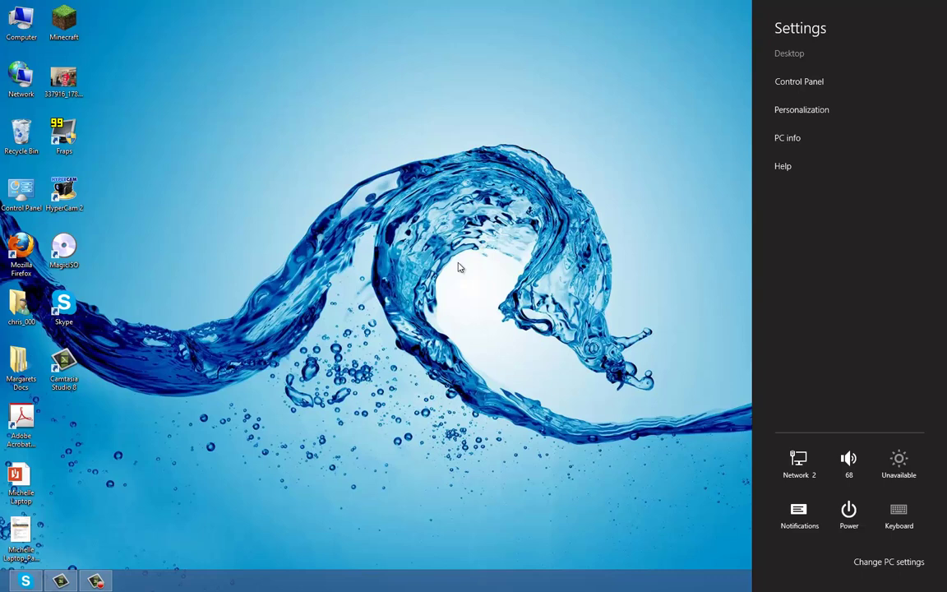
left_click(788, 138)
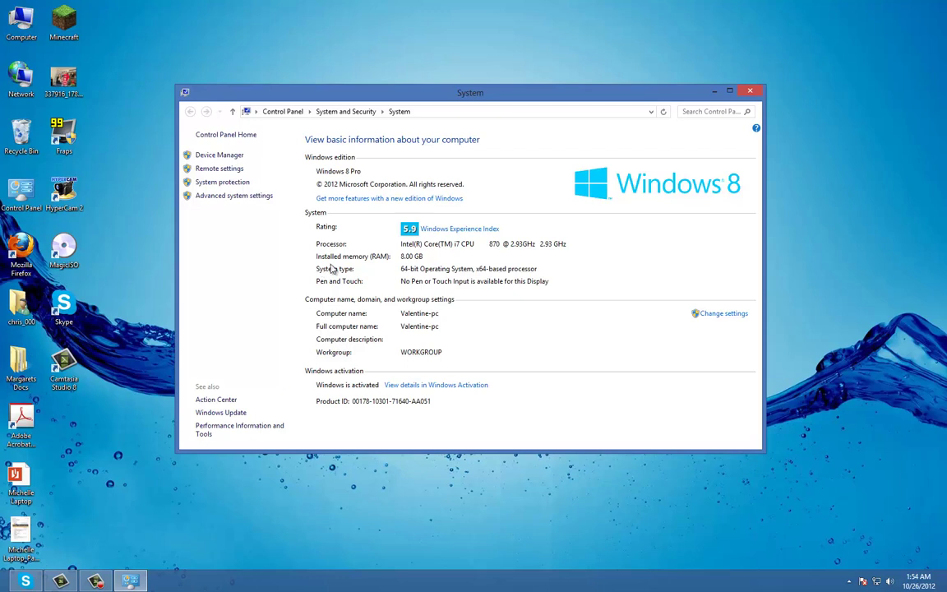
Open the properties of the desktop Computer icon to view the system information, and close the System window
right_click(15, 34)
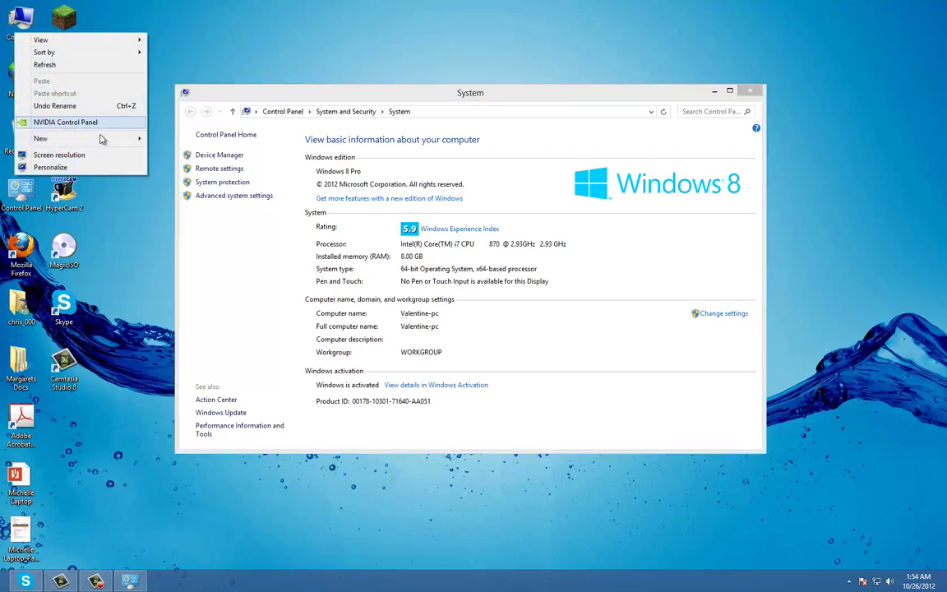
left_click(81, 64)
left_click_drag(80, 42, 35, 30)
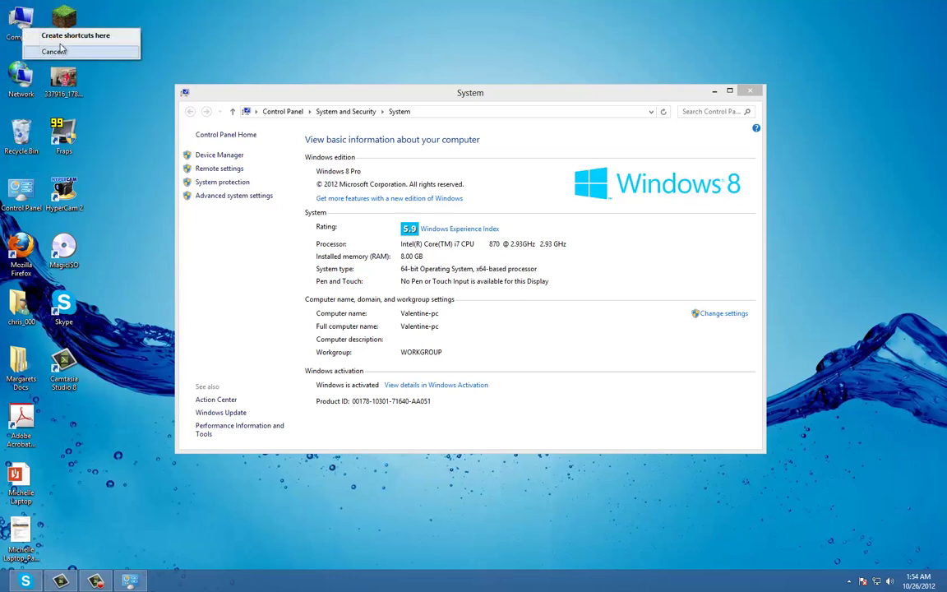
left_click(23, 43)
left_click(25, 29)
right_click(38, 18)
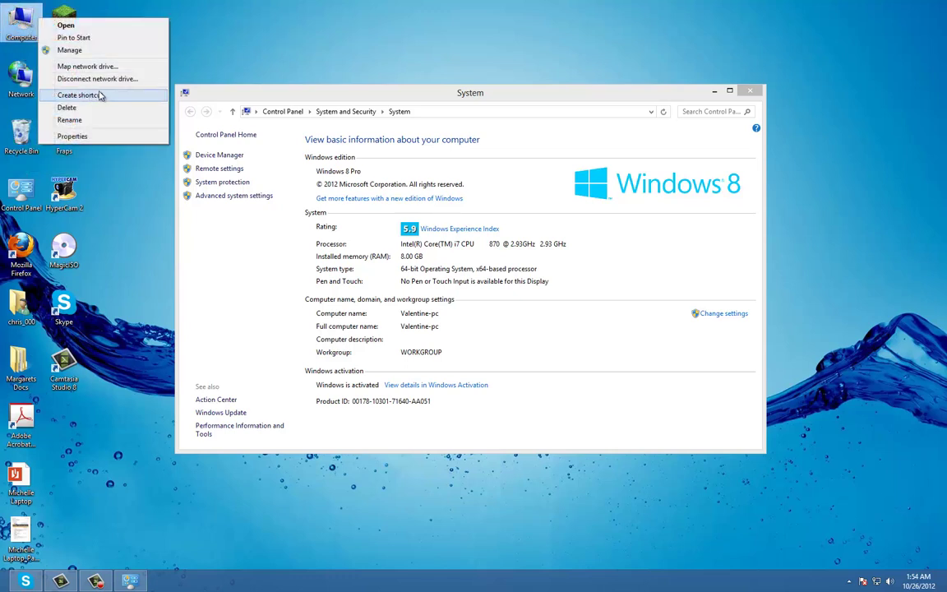
left_click(74, 137)
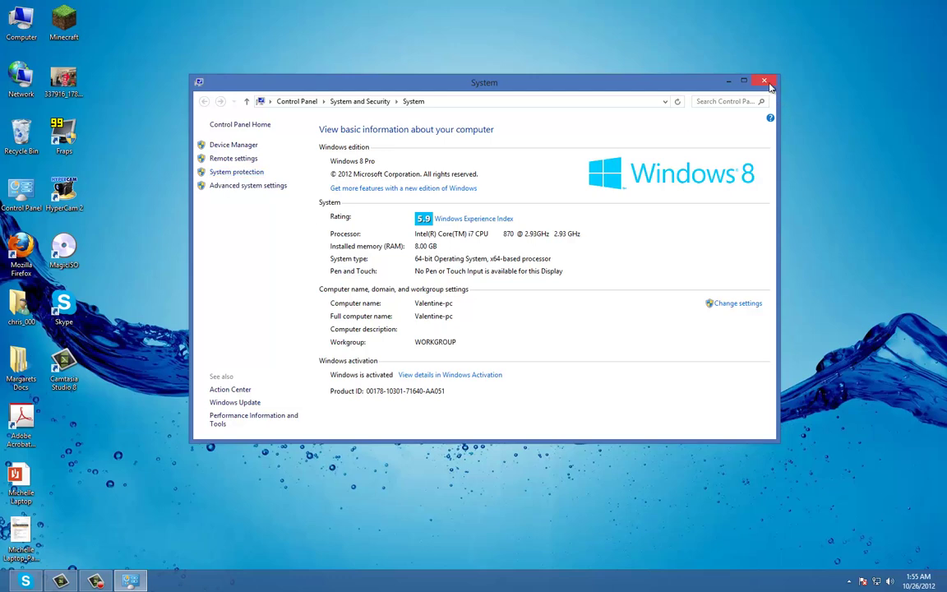
left_click(765, 82)
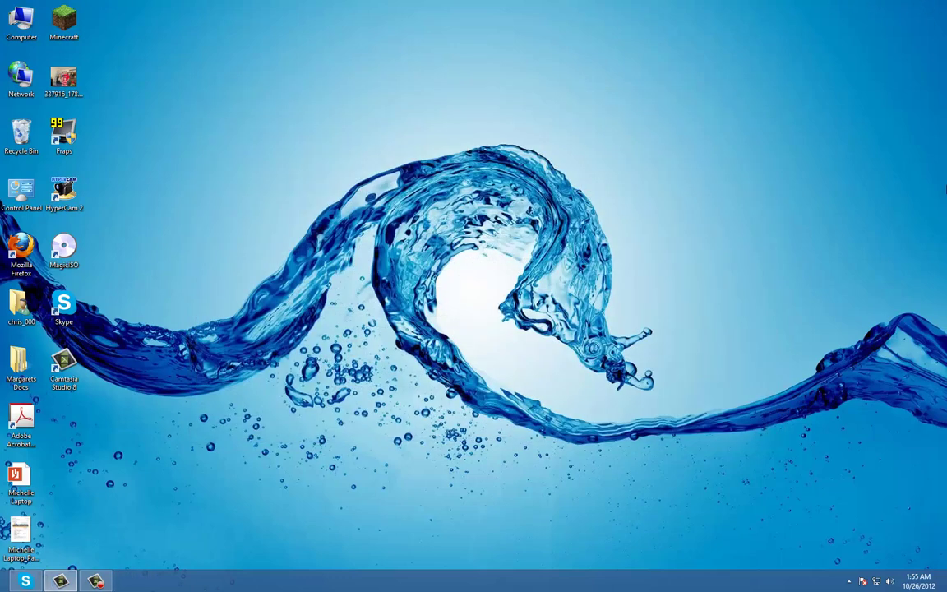
Adjust the system volume through the Settings charm
mouse_move(944, 3)
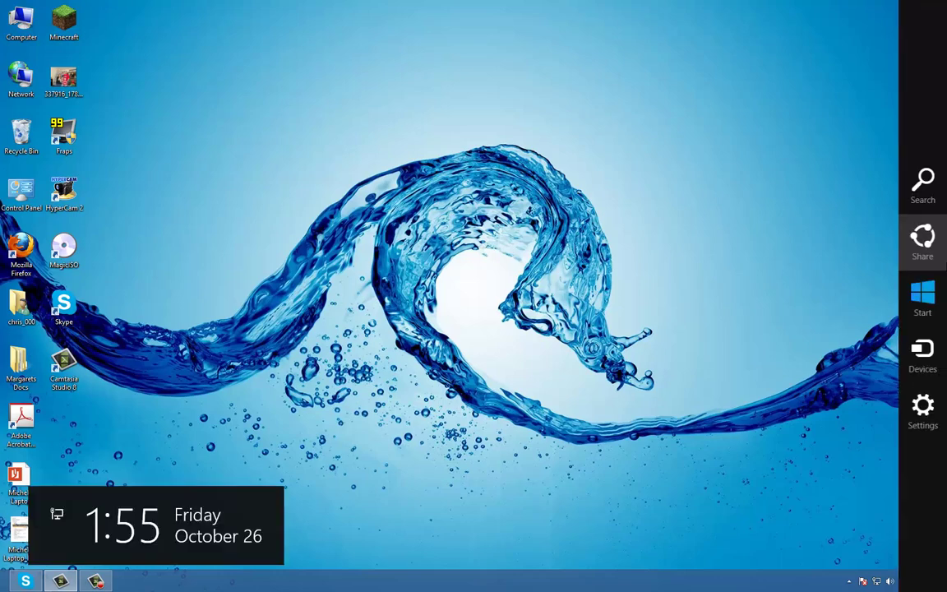
left_click(922, 411)
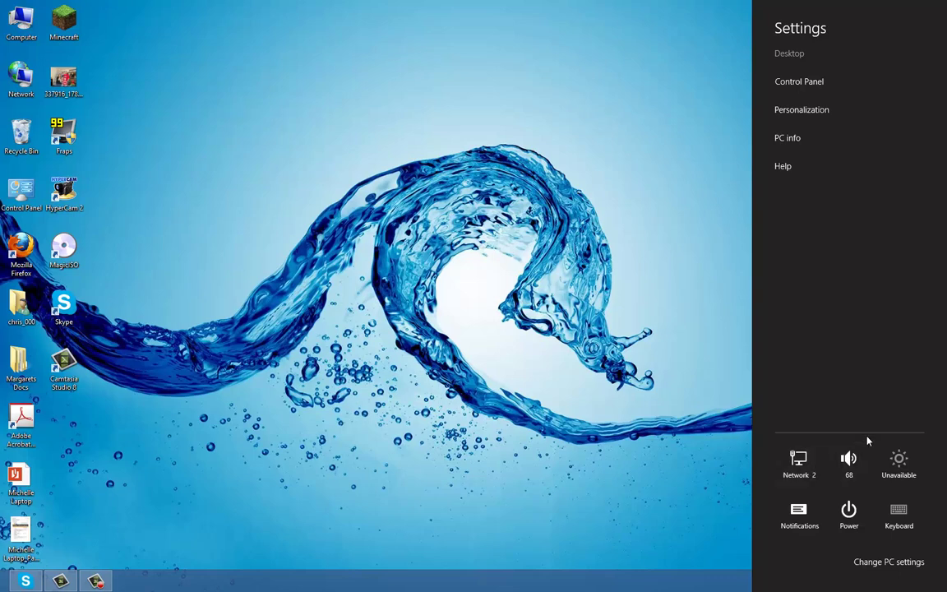
left_click(846, 462)
left_click_drag(846, 463, 848, 450)
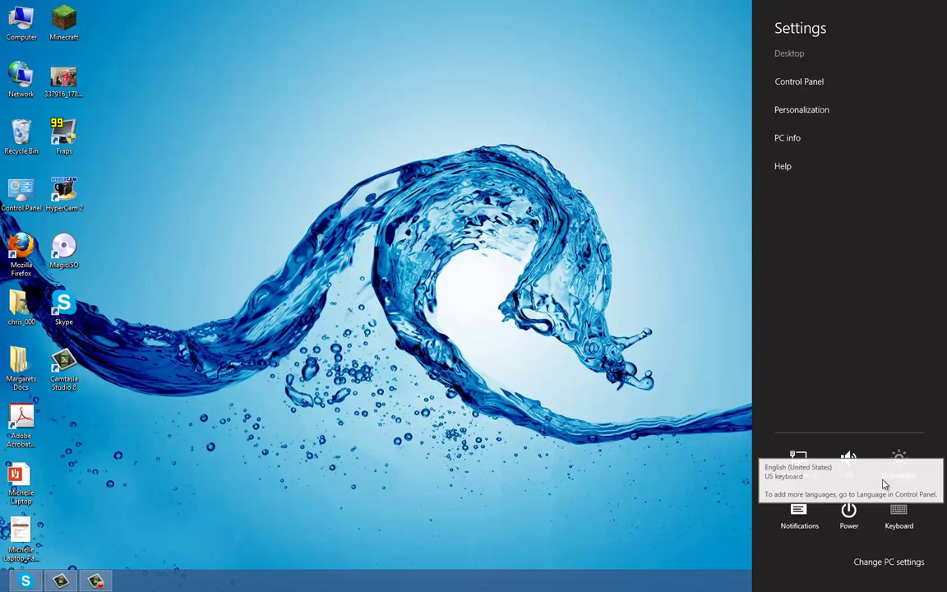
Open the full PC settings and view the Start screen personalization options
left_click(897, 566)
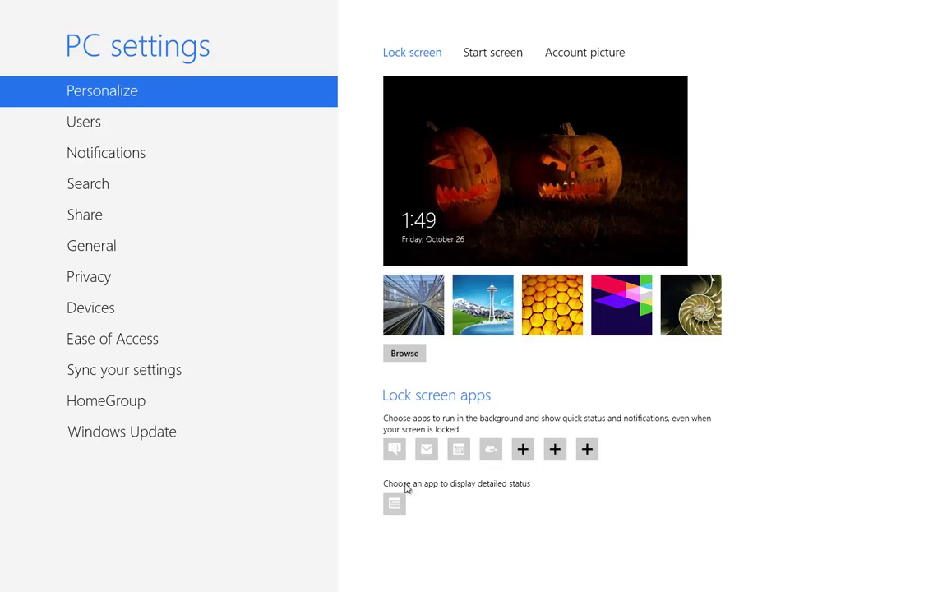
left_click(491, 56)
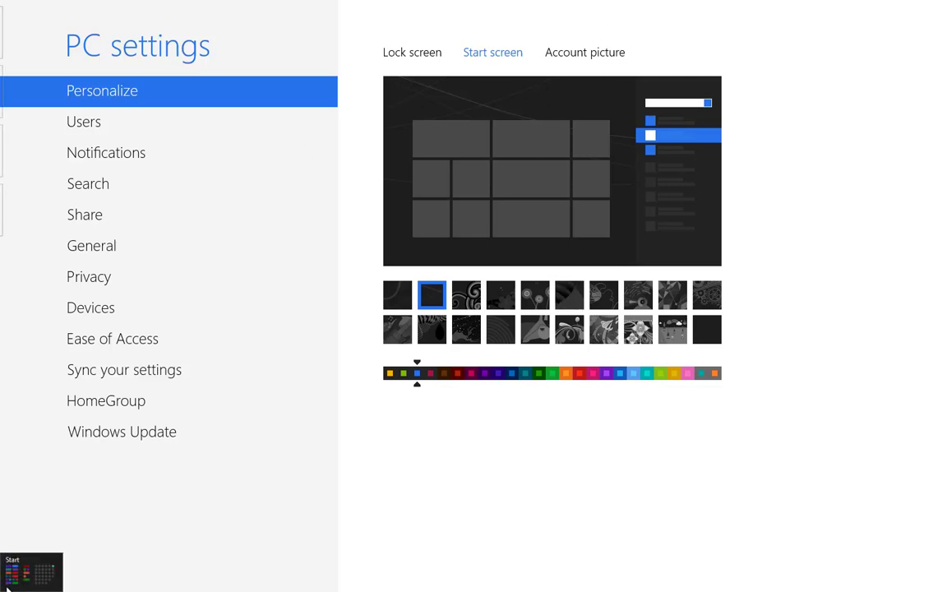
Go to the Start screen, open the Mail app to view the inbox, and return to Start
left_click(5, 586)
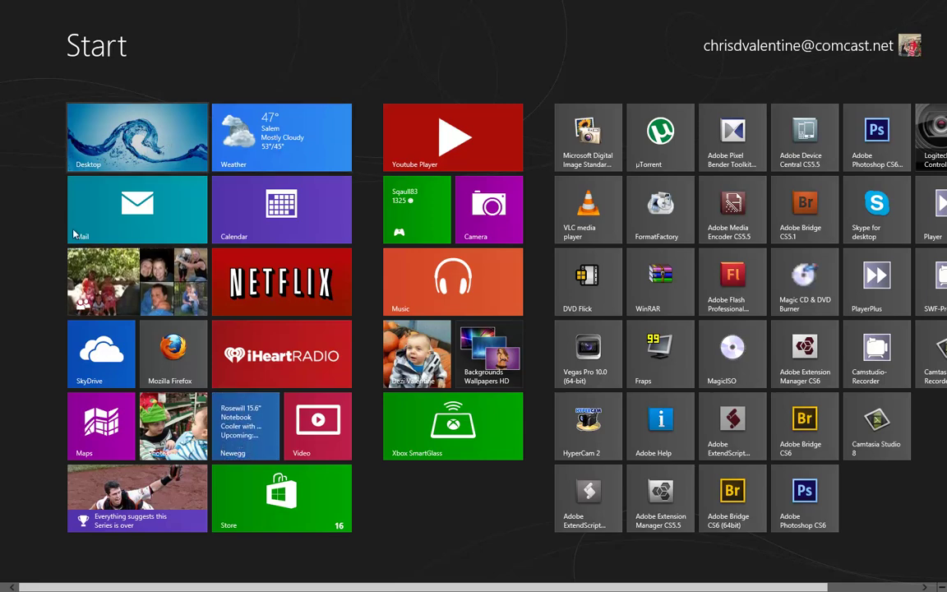
left_click(115, 197)
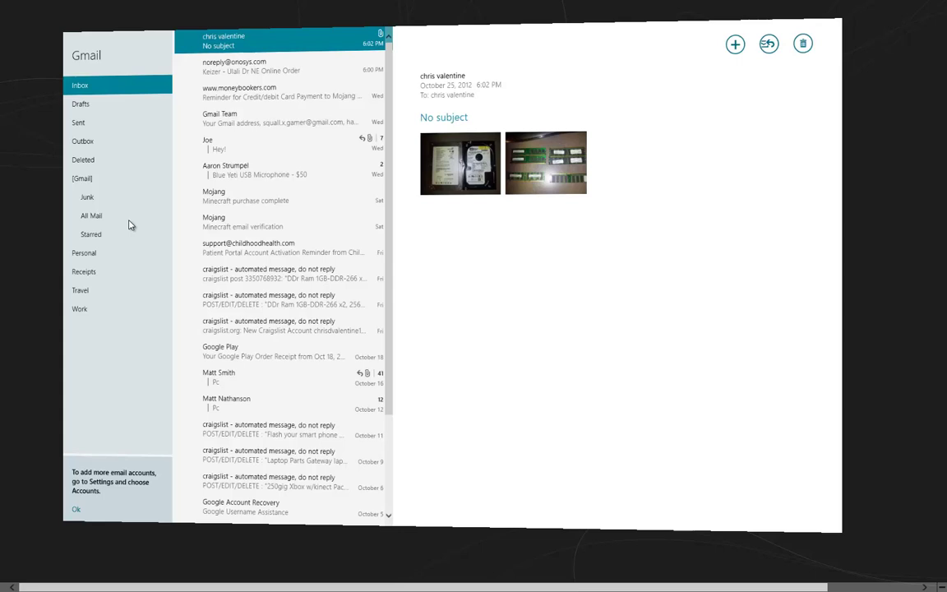
mouse_move(2, 589)
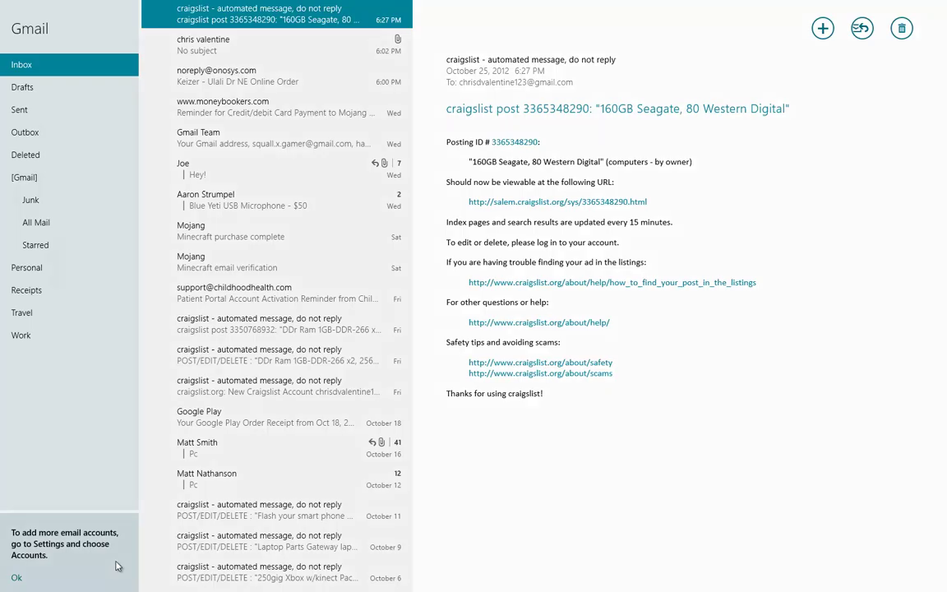
key("super")
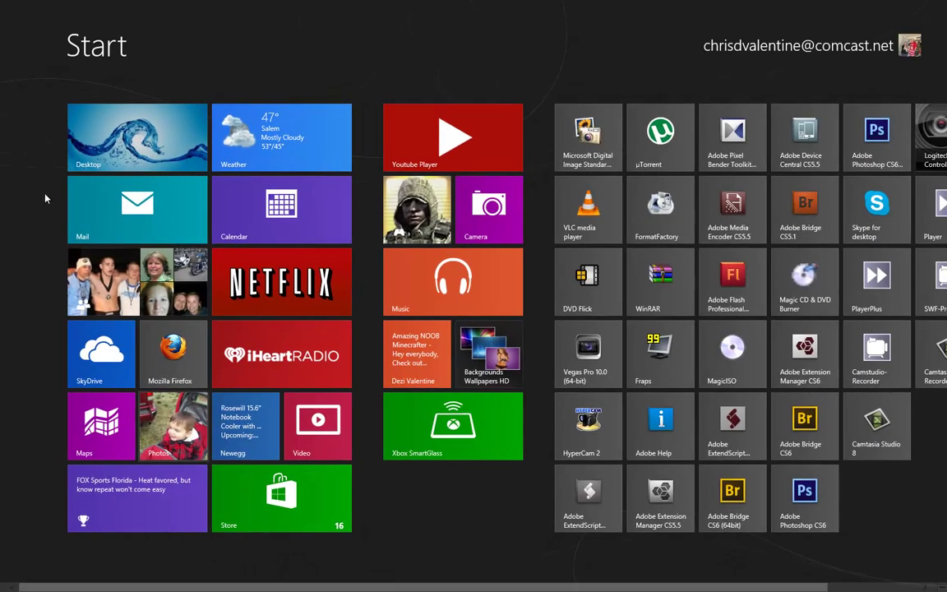
Look through the Start screen tiles and bring up the options for the Desktop tile
scroll(646, 246, "down", 1)
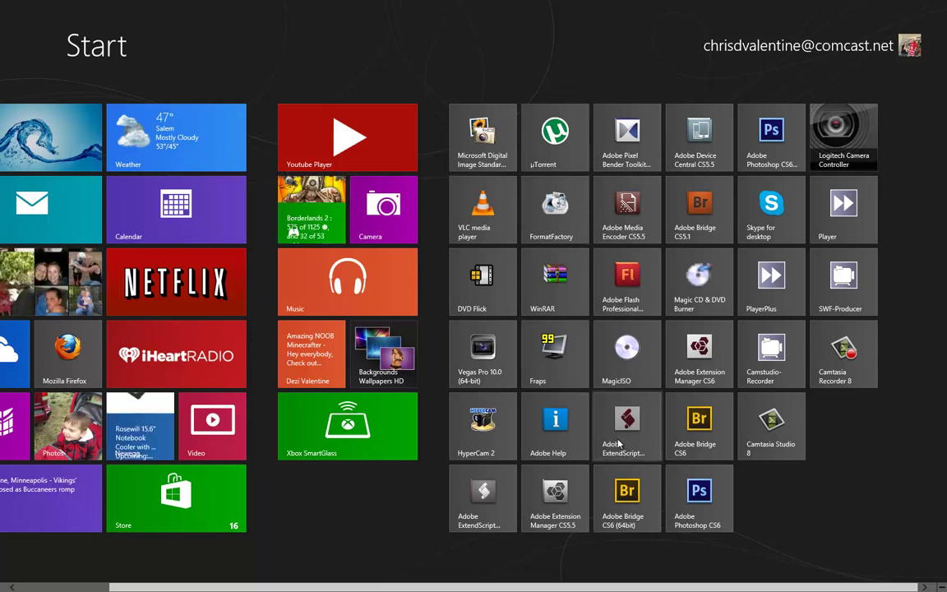
scroll(402, 526, "left", 2)
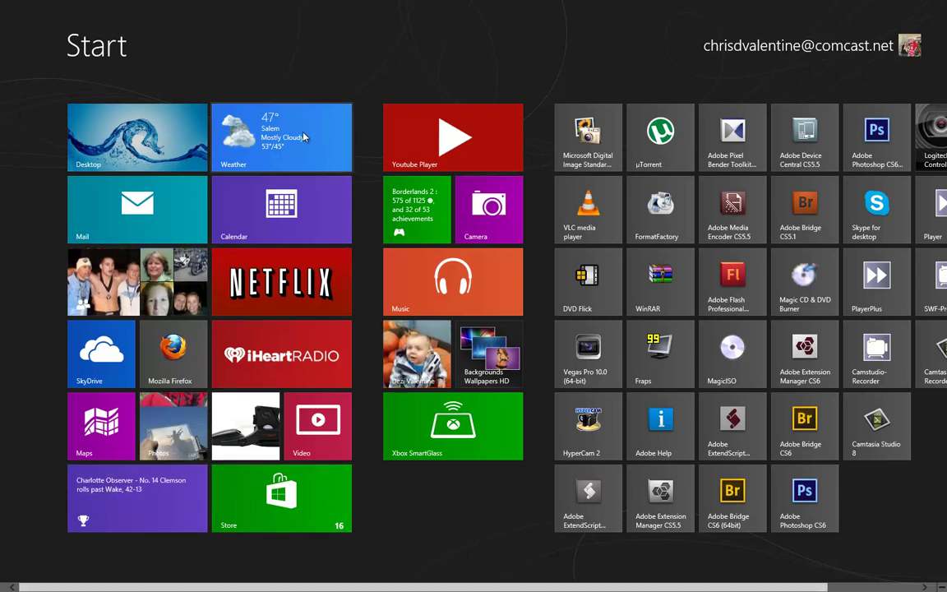
right_click(160, 143)
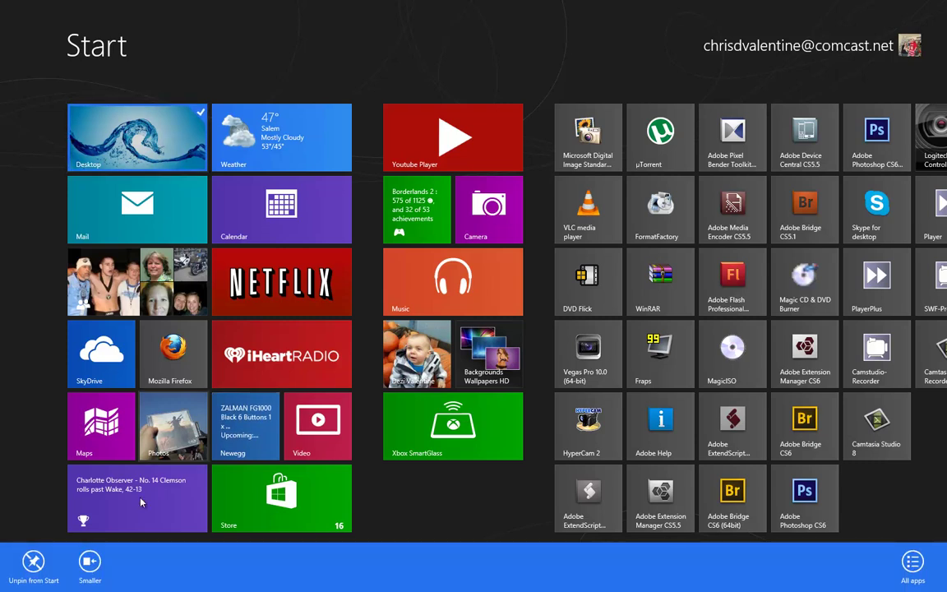
Shrink the Desktop tile to the smaller size and enlarge it back to the wide size
left_click(90, 562)
right_click(119, 159)
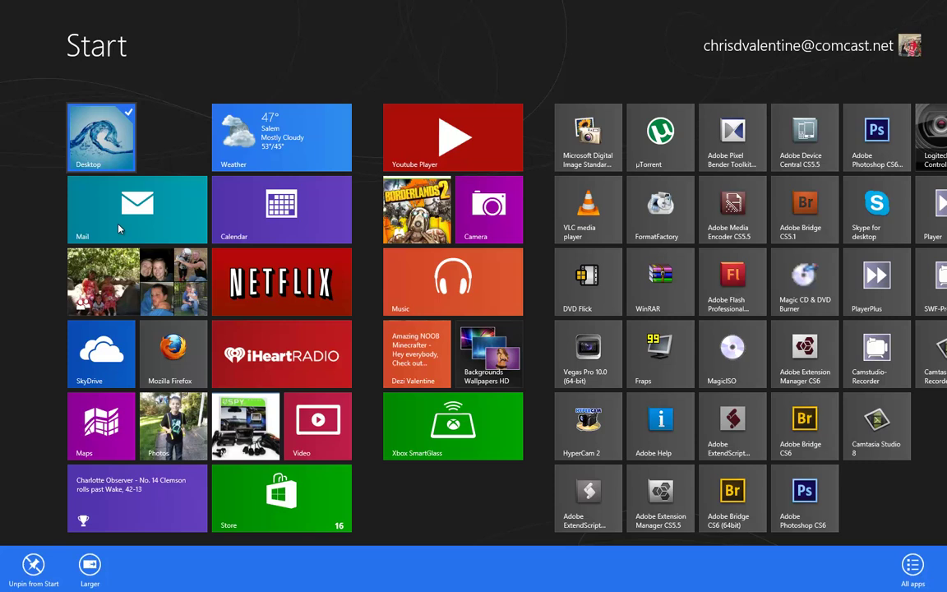
left_click(89, 562)
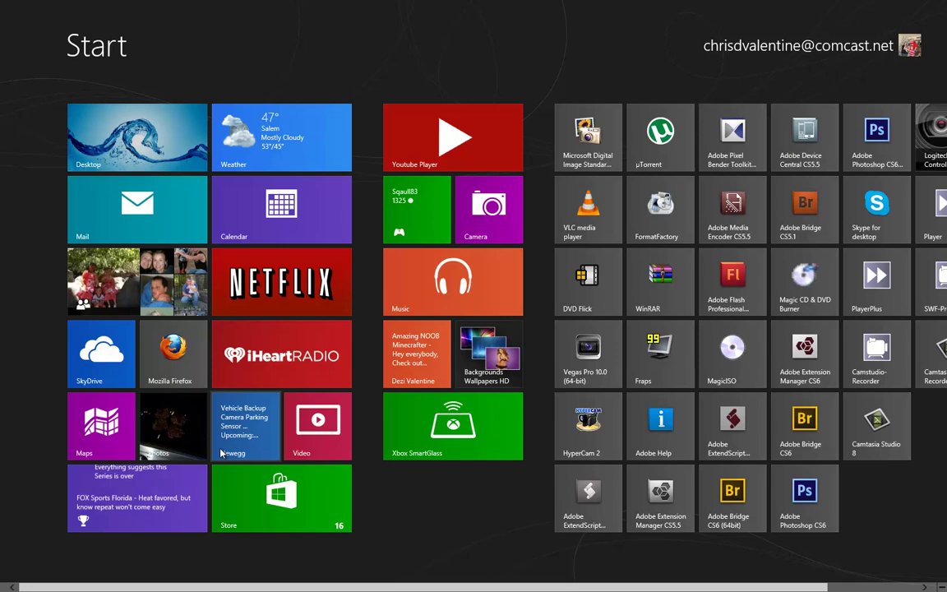
Swap the SkyDrive and Mozilla Firefox tiles, and move the pinned contact tile to the other side of Backgrounds Wallpapers HD
left_click_drag(131, 351, 78, 382)
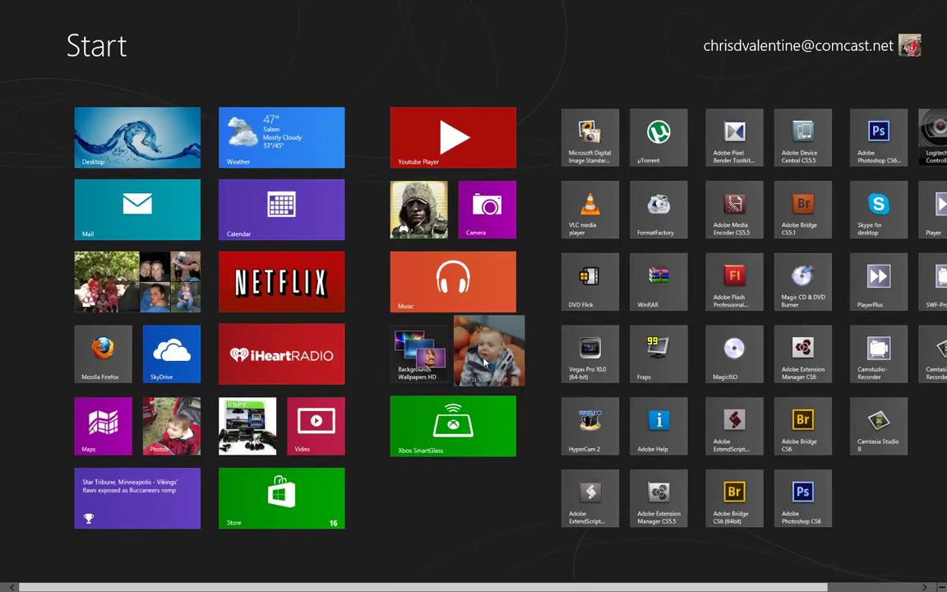
left_click_drag(450, 435, 450, 410)
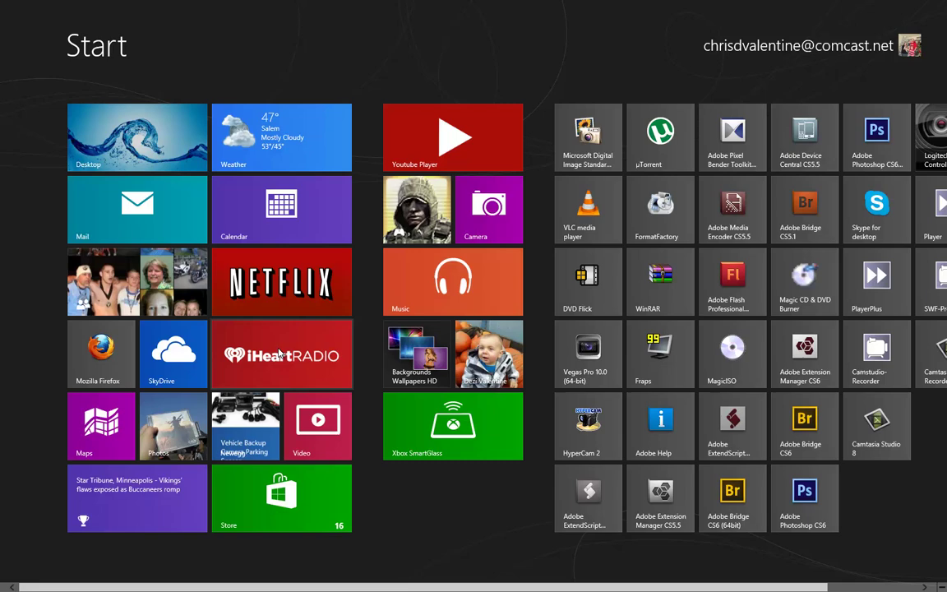
Look across the Start screen's tile groups and open the full PC settings
scroll(516, 292, "down", 1)
scroll(516, 292, "up", 1)
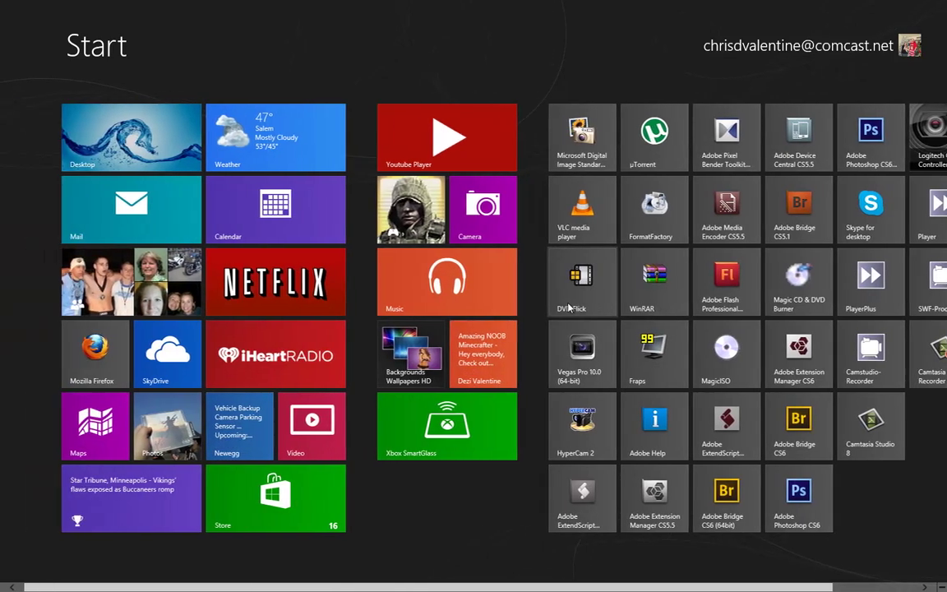
scroll(417, 302, "down", 1)
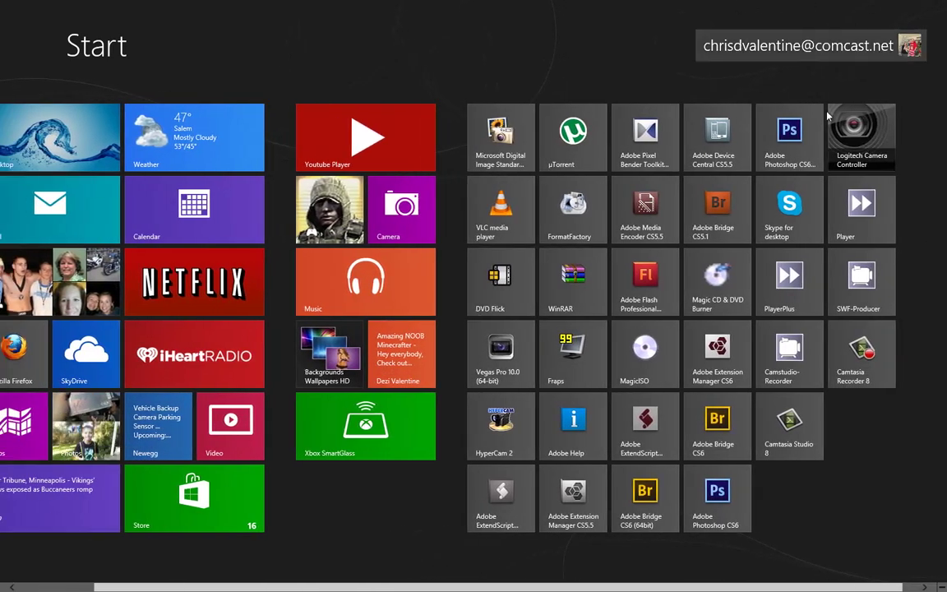
scroll(606, 21, "down", 1)
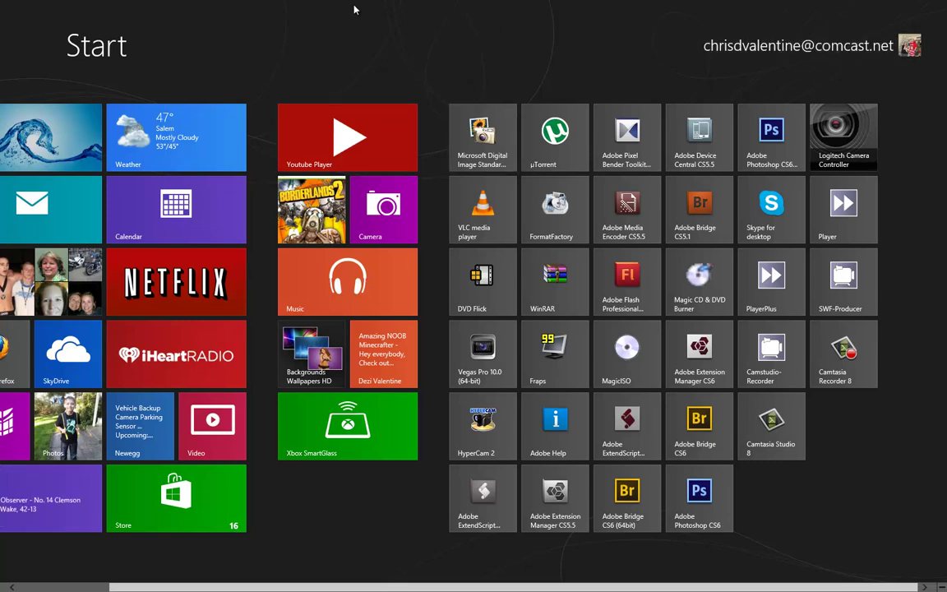
scroll(652, 110, "up", 1)
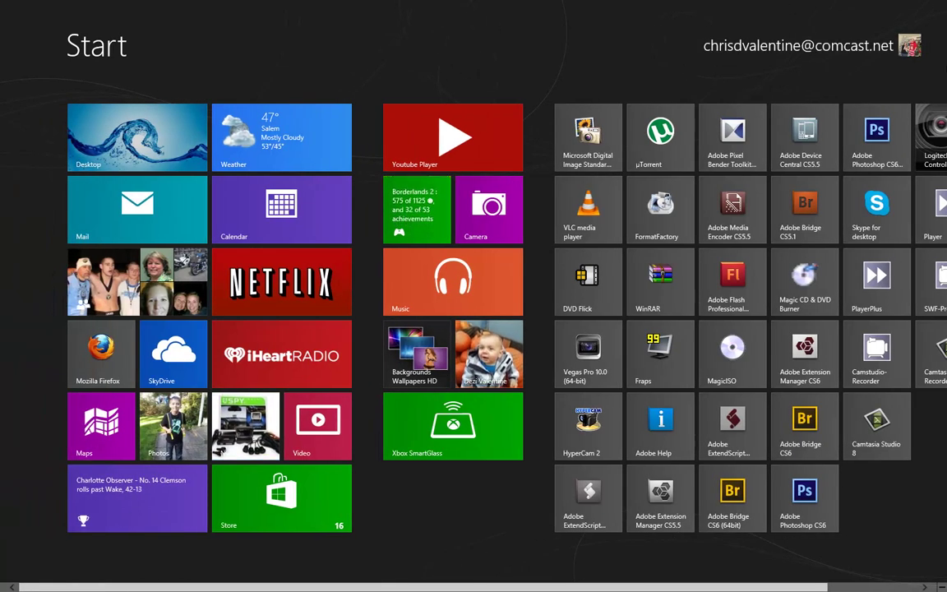
left_click(926, 419)
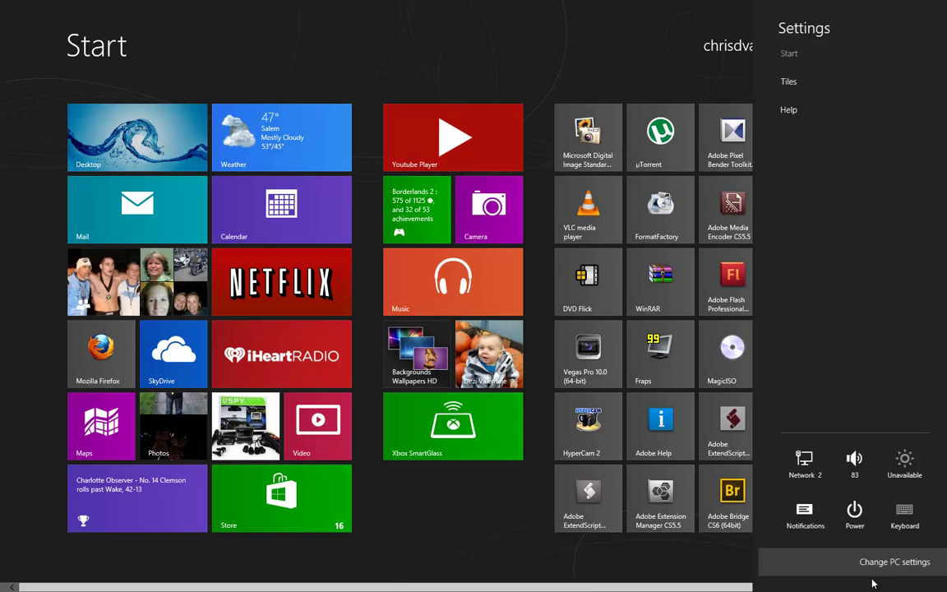
left_click(896, 563)
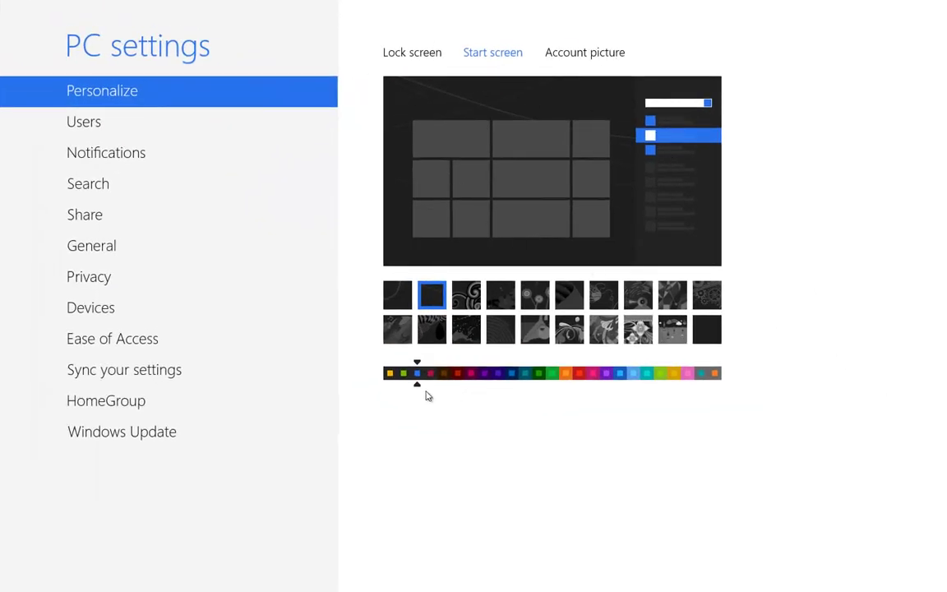
Try a purple colour scheme and other Start screen background patterns, and restore the blue-on-dark scheme with the second pattern
left_click(484, 379)
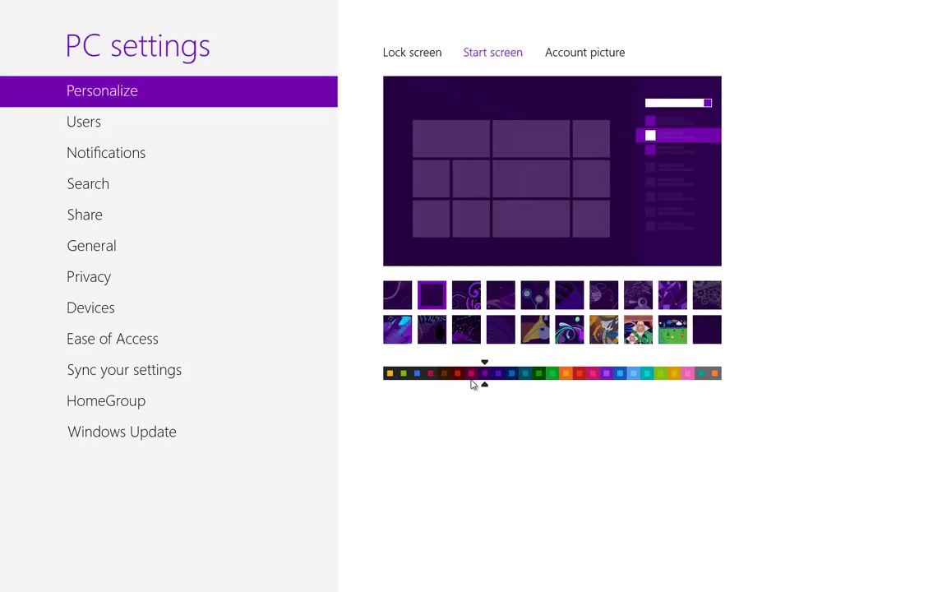
left_click(418, 378)
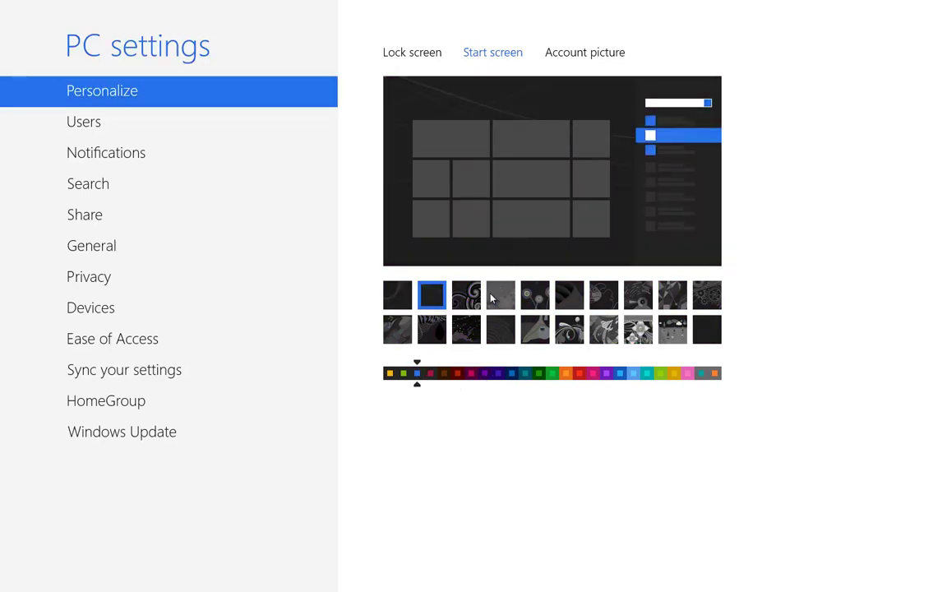
left_click(463, 293)
left_click(513, 296)
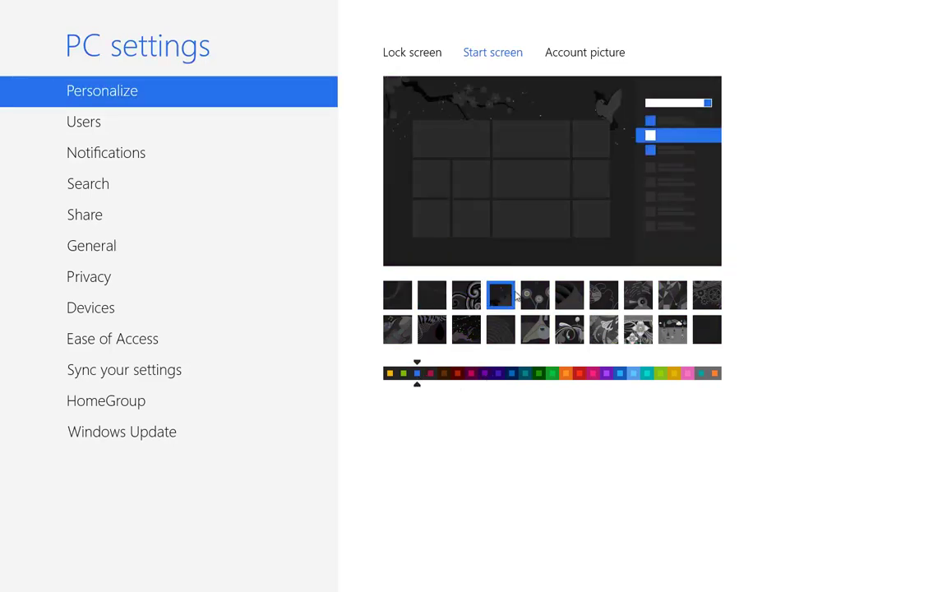
left_click(430, 296)
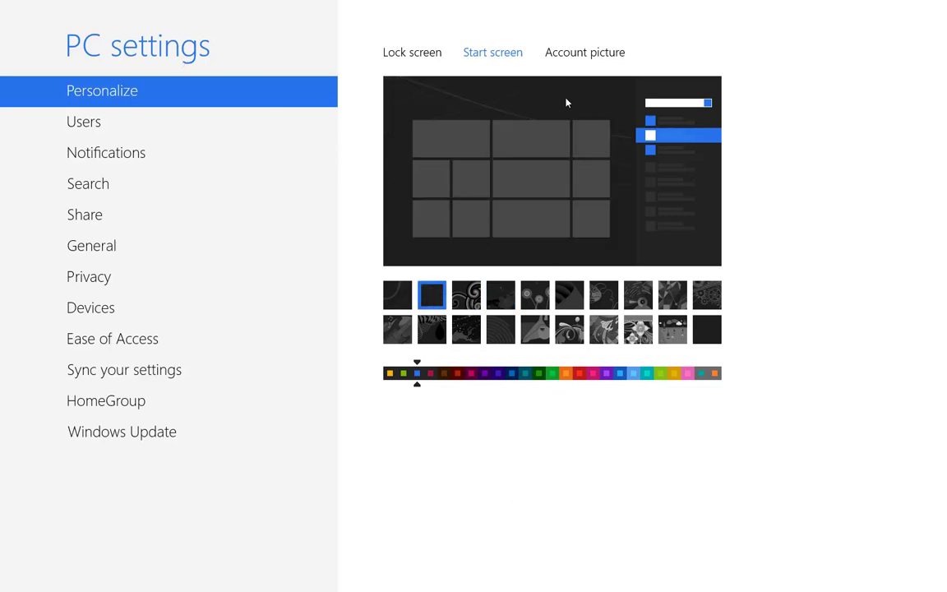
View the Account picture, Start screen and Lock screen personalization options
left_click(579, 54)
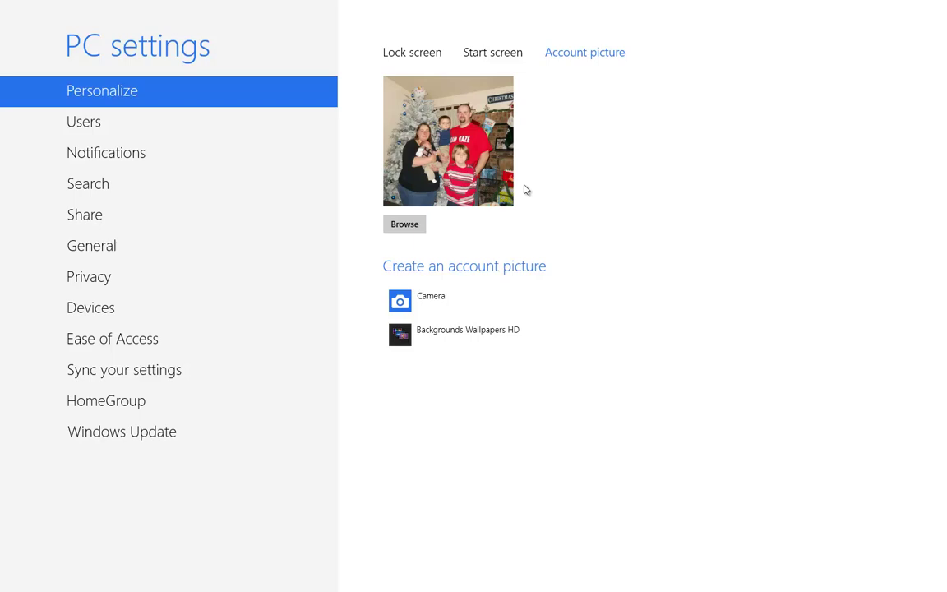
left_click(495, 54)
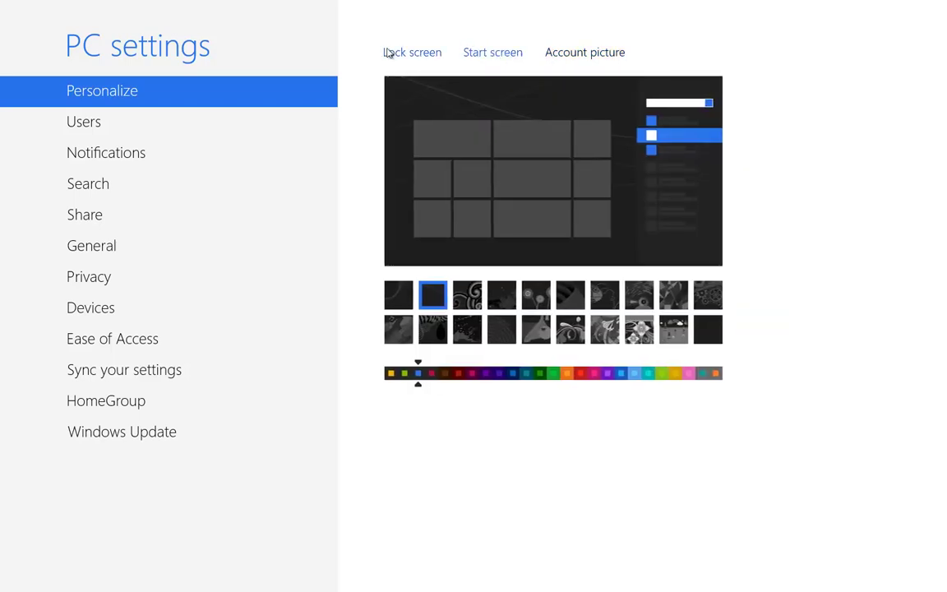
left_click(411, 54)
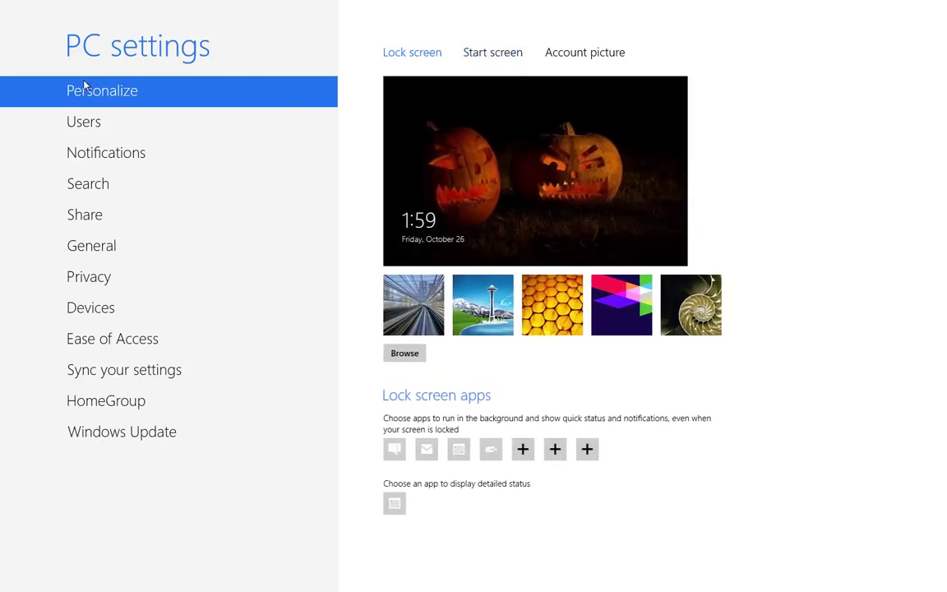
Review the Users, Notifications, Search, Share and General settings, including the refresh, reinstall and advanced startup options
left_click(92, 124)
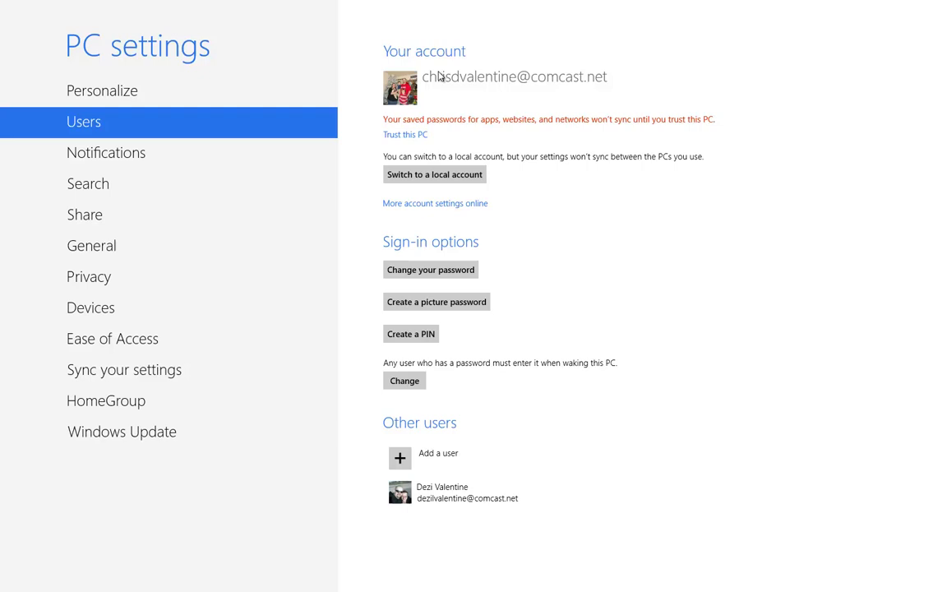
left_click(132, 153)
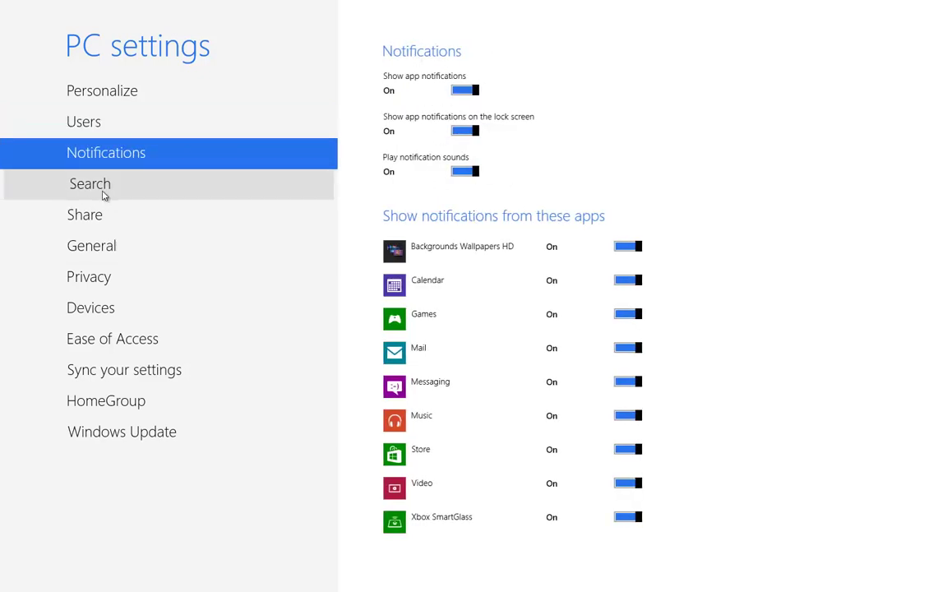
left_click(74, 193)
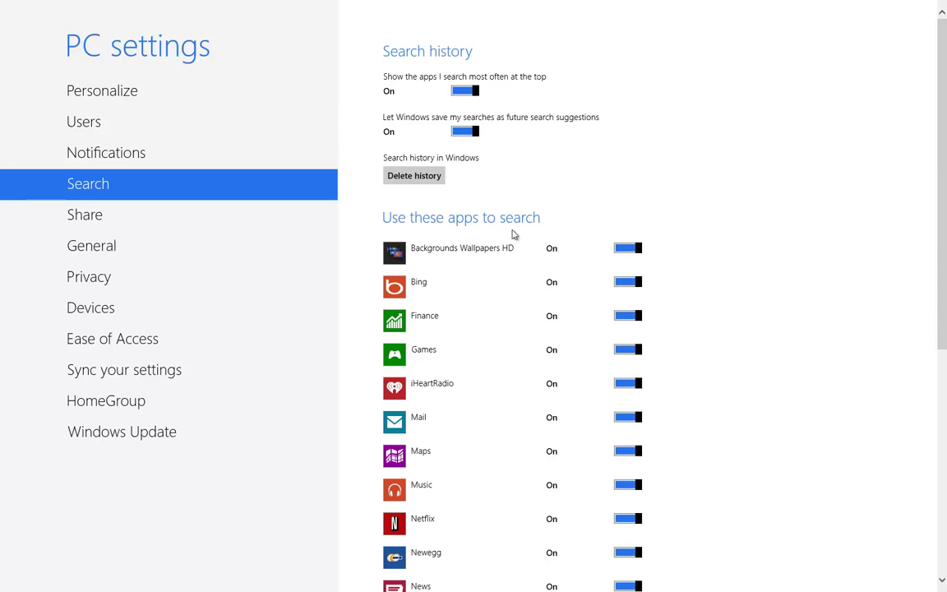
left_click(125, 217)
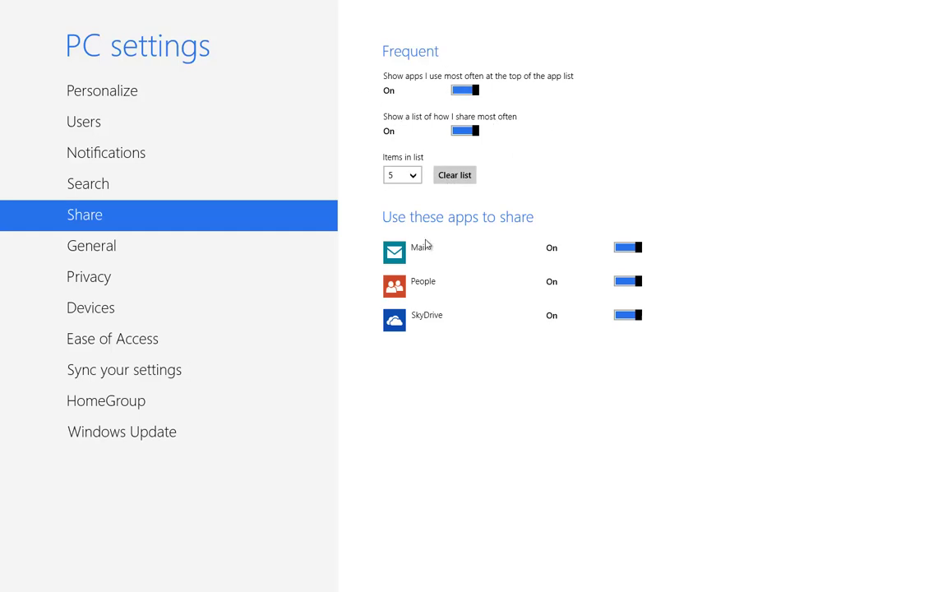
left_click(107, 251)
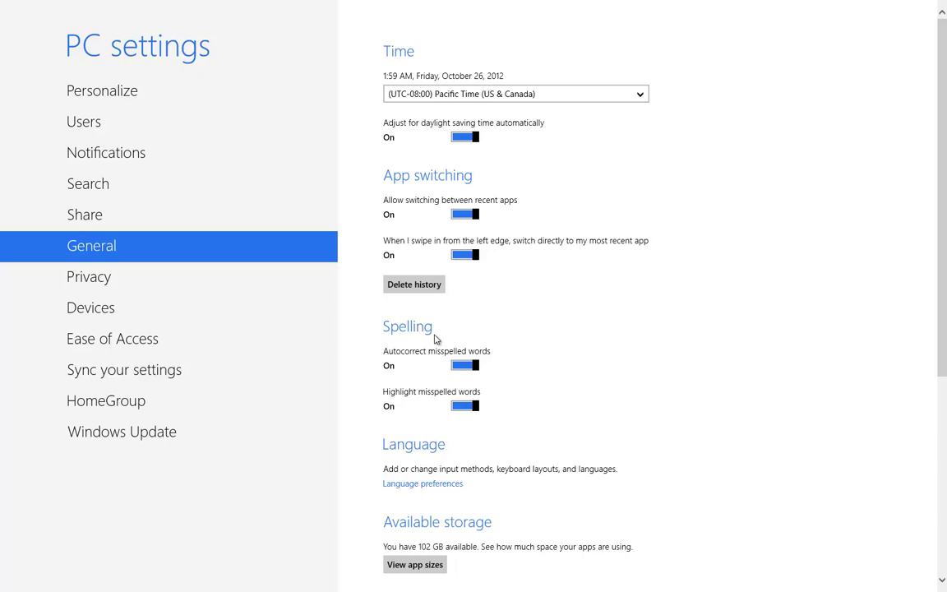
scroll(501, 433, "down", 4)
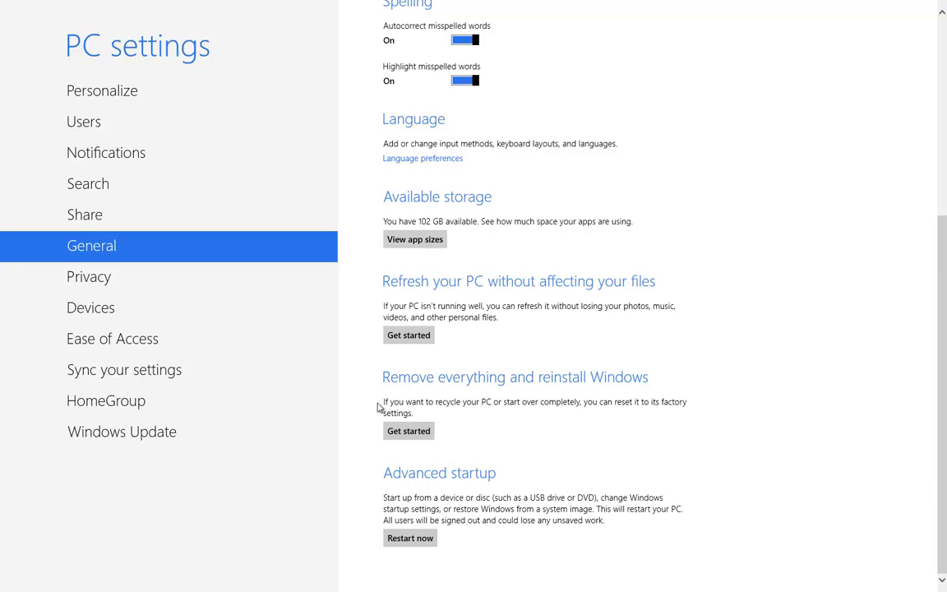
Review the Privacy settings and the list of connected devices
left_click(106, 279)
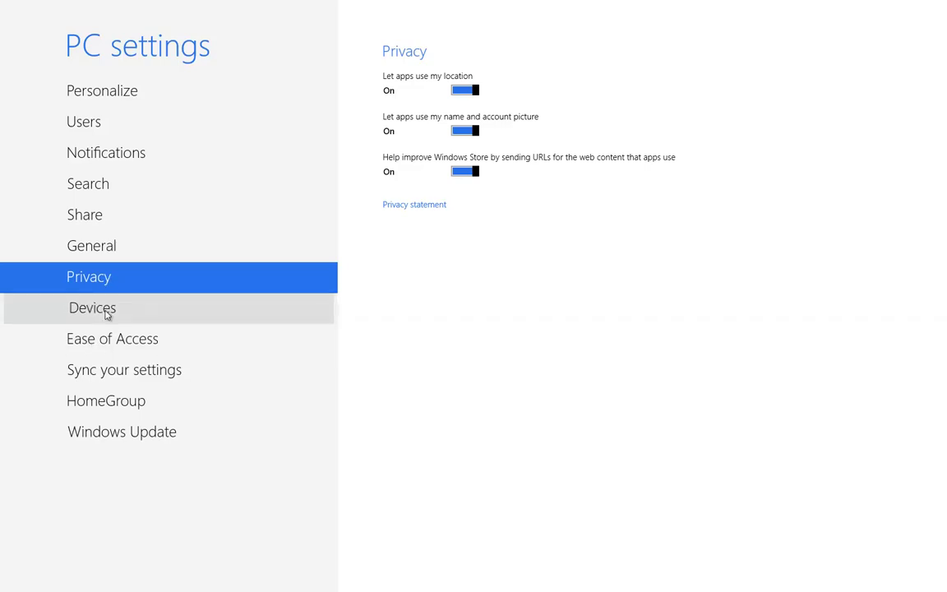
left_click(106, 315)
scroll(493, 205, "down", 5)
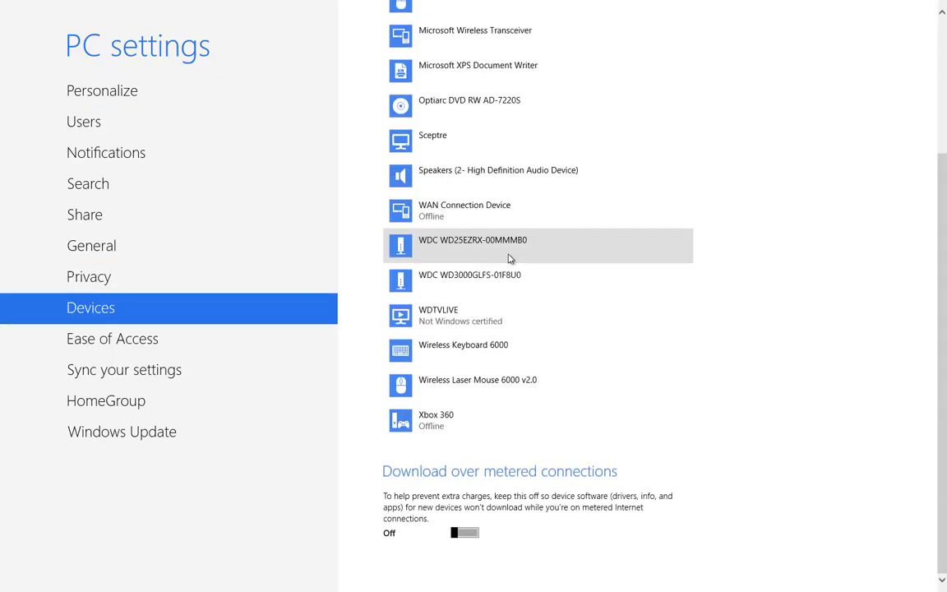
scroll(510, 258, "up", 3)
Review the Ease of Access, Sync your settings, HomeGroup and Windows Update settings
left_click(113, 344)
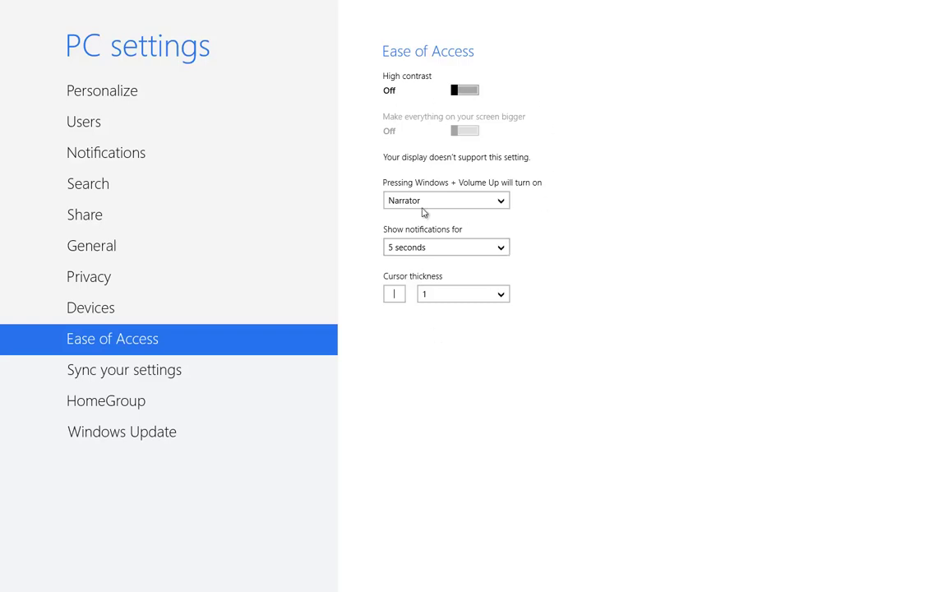
left_click(102, 376)
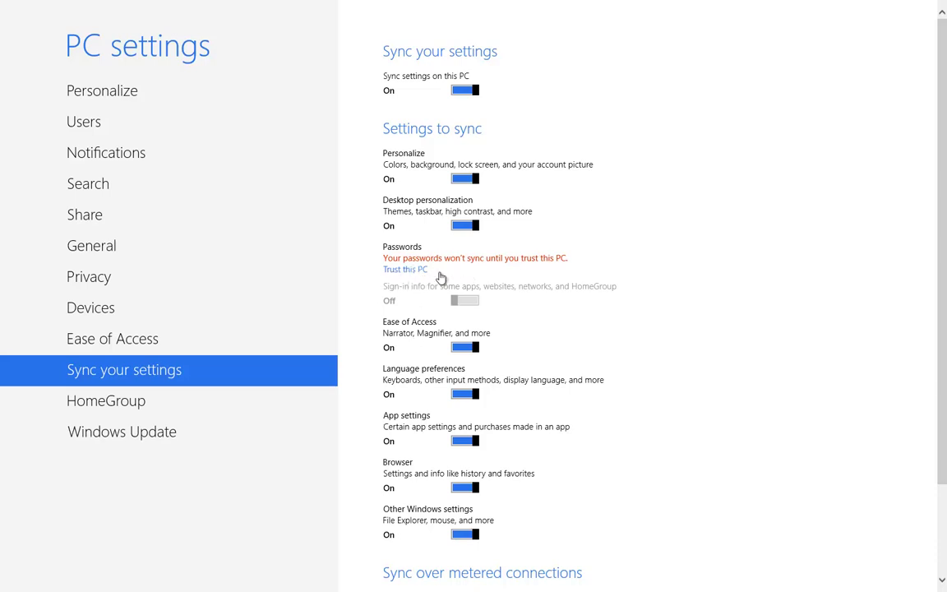
left_click(97, 403)
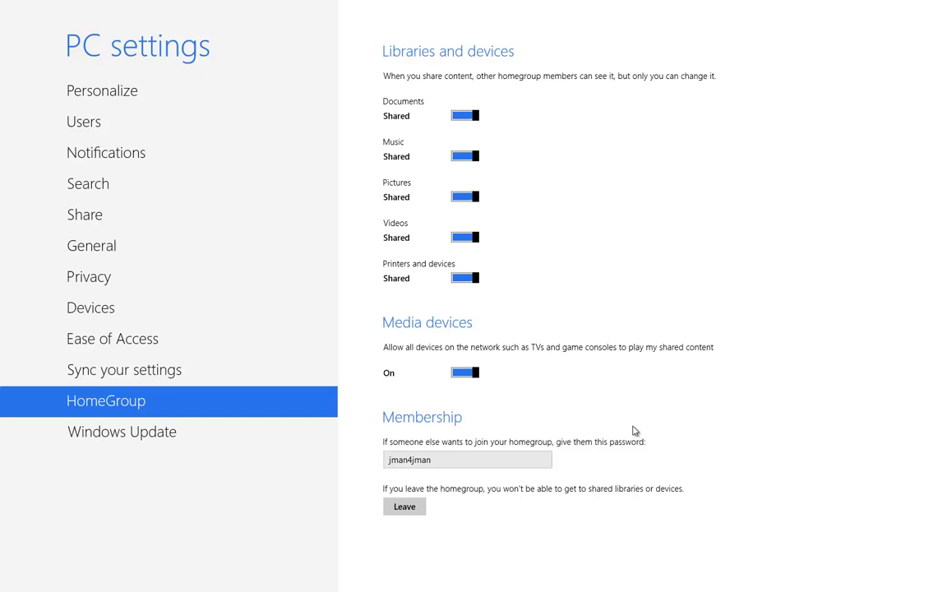
left_click(132, 432)
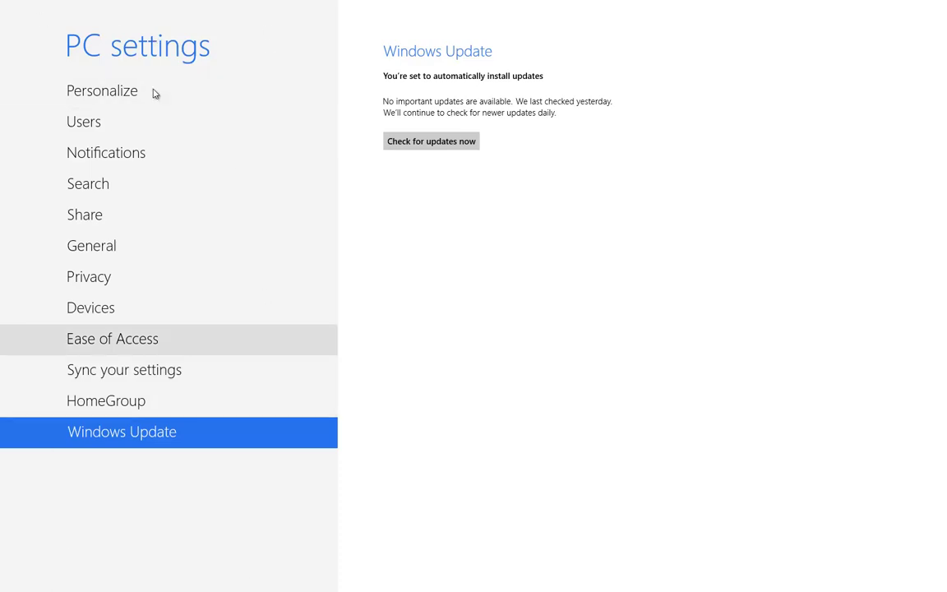
Return to the Start screen, show all apps, and look through the full list of installed programs
left_click(15, 584)
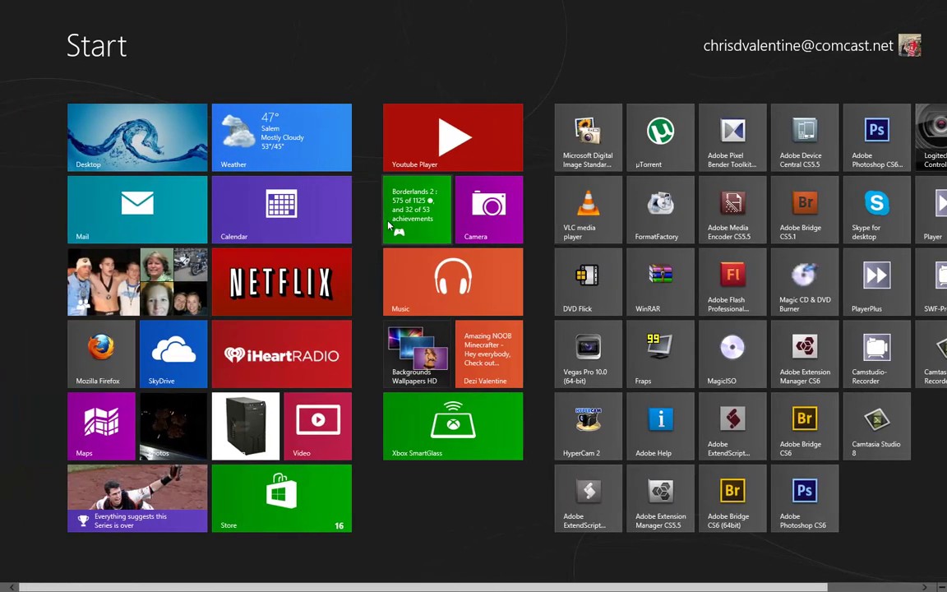
right_click(438, 499)
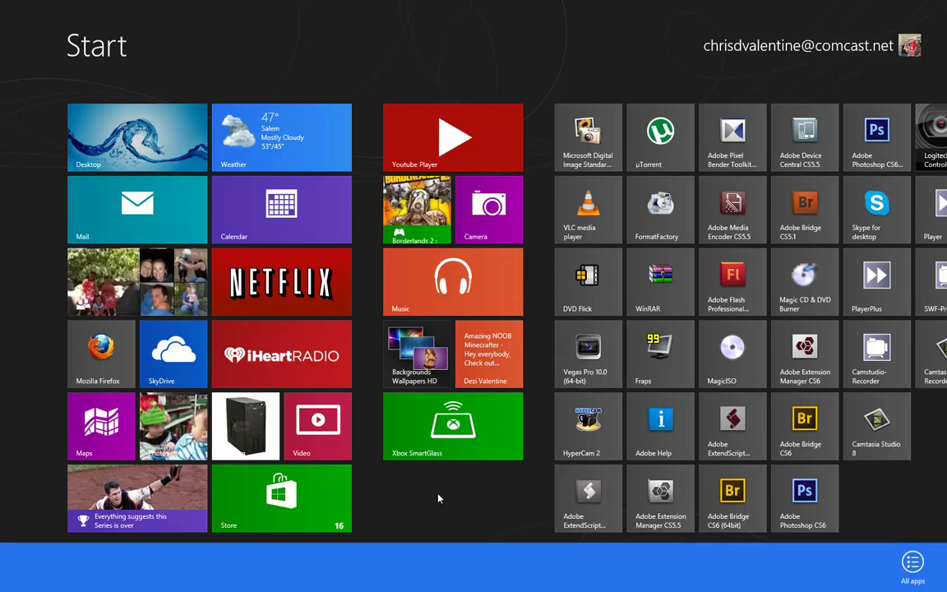
left_click(913, 563)
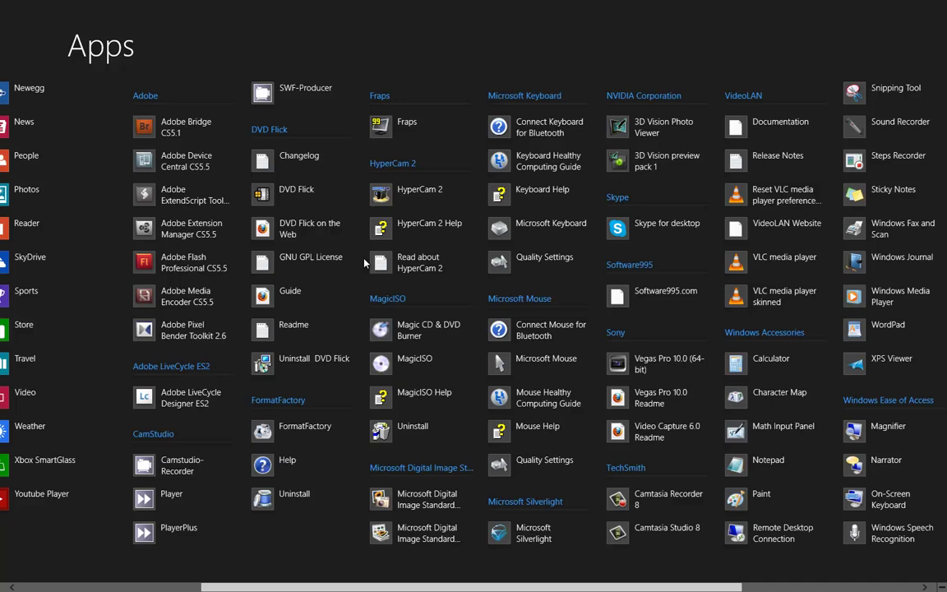
scroll(365, 263, "down", 2)
scroll(365, 263, "up", 5)
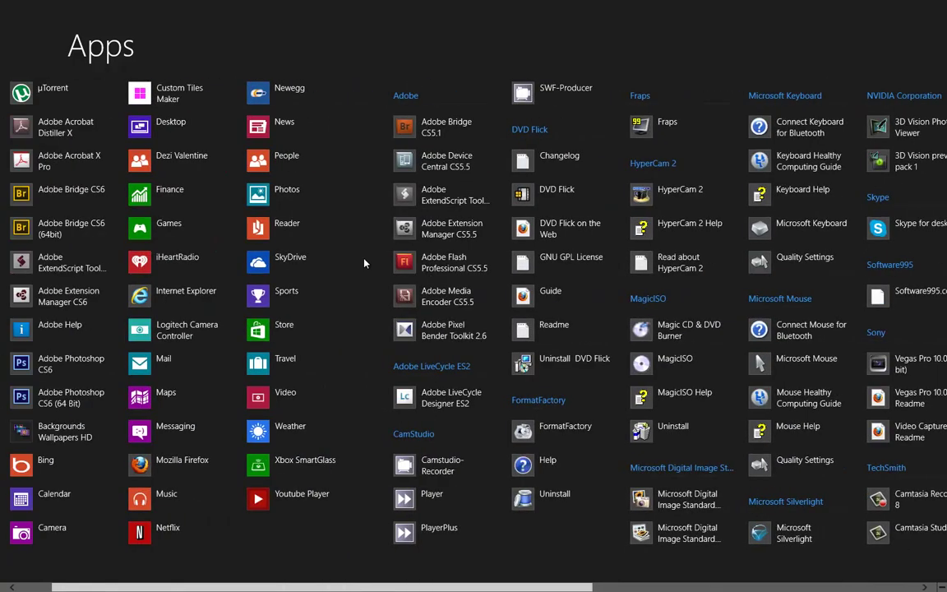
scroll(272, 226, "up", 2)
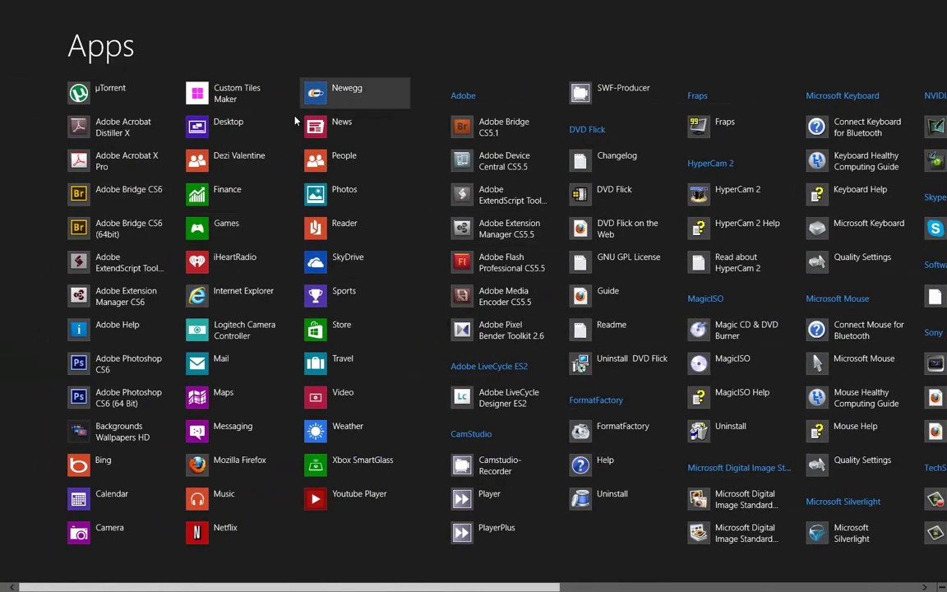
scroll(489, 375, "down", 3)
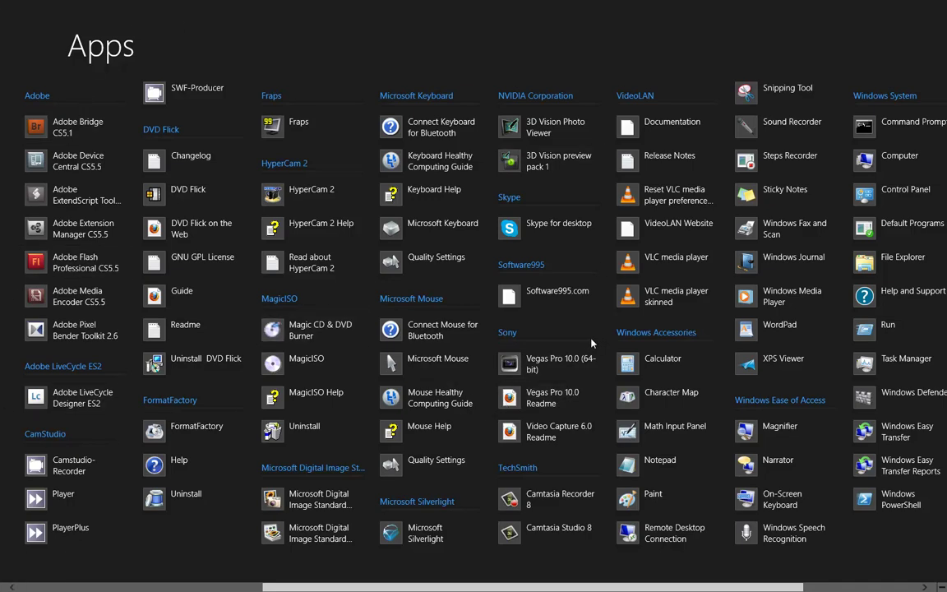
Look over the installed desktop programs grouped by publisher, through to the Windows System and WinRAR groups
scroll(591, 343, "up", 2)
scroll(590, 343, "down", 3)
scroll(590, 342, "up", 4)
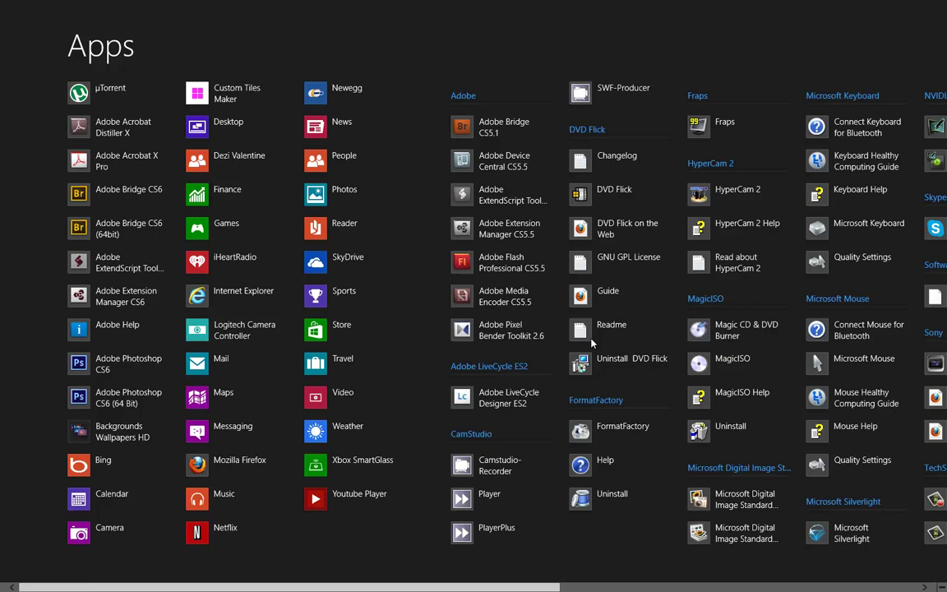
scroll(591, 342, "down", 5)
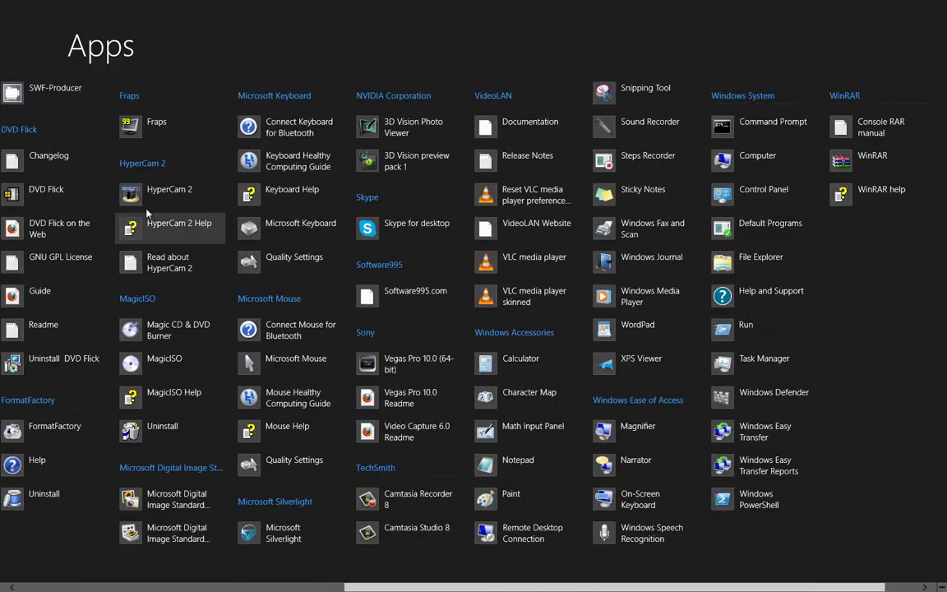
scroll(939, 387, "down", 1)
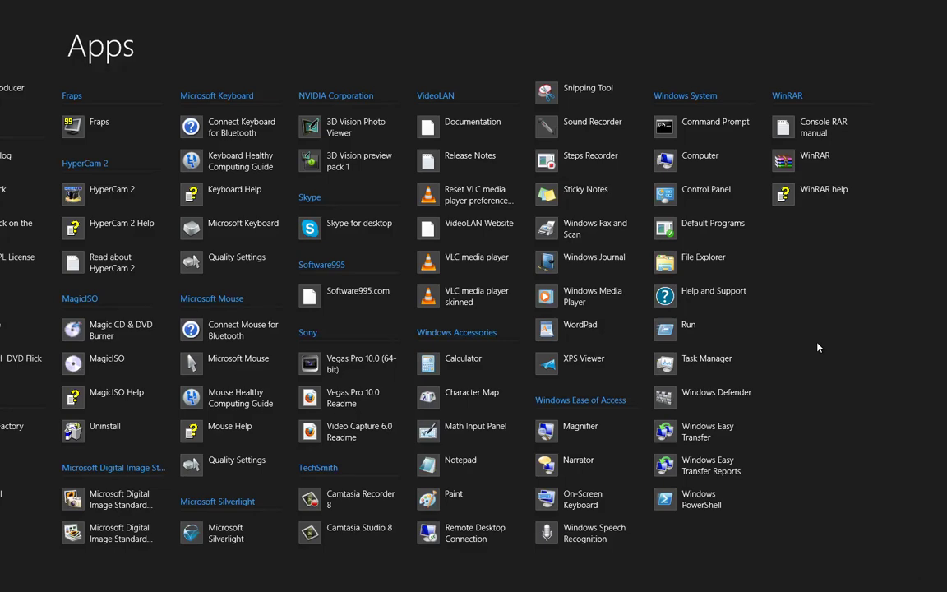
Search the installed apps for "skype" and clear the search text
type("skype")
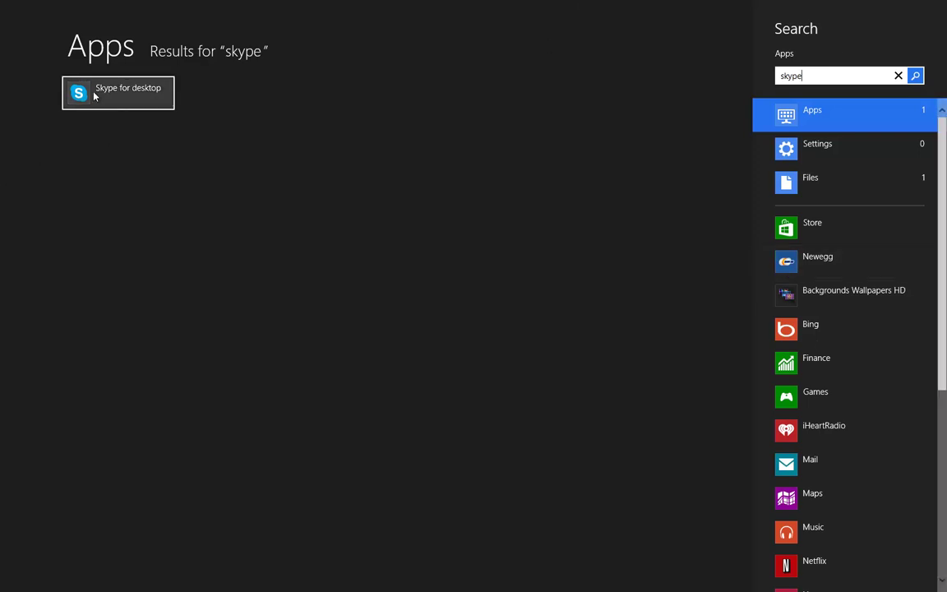
key("BackSpace")
key("BackSpace")
key("BackSpace")
key("BackSpace")
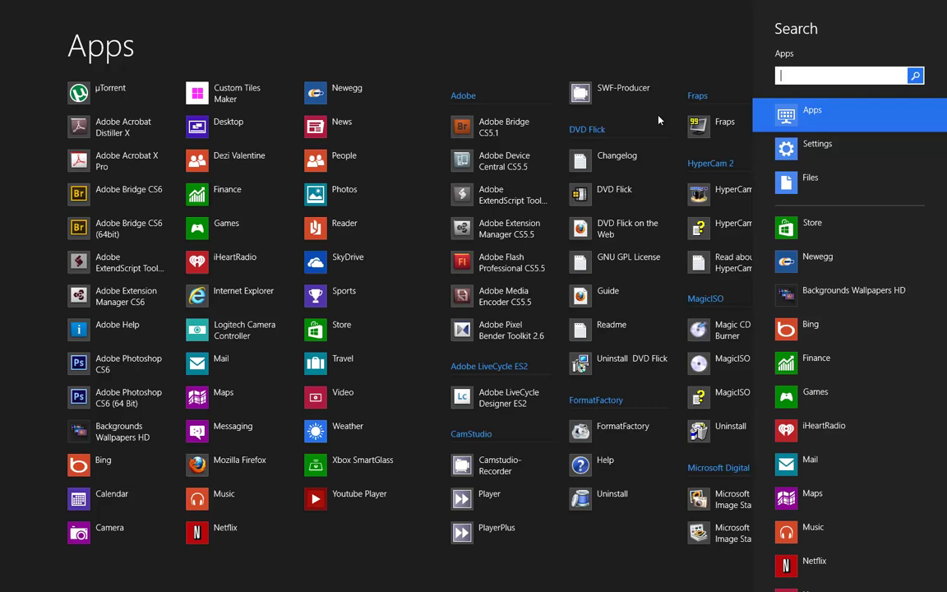
Search the installed apps for "xbox" and empty the search box again
type("xbox")
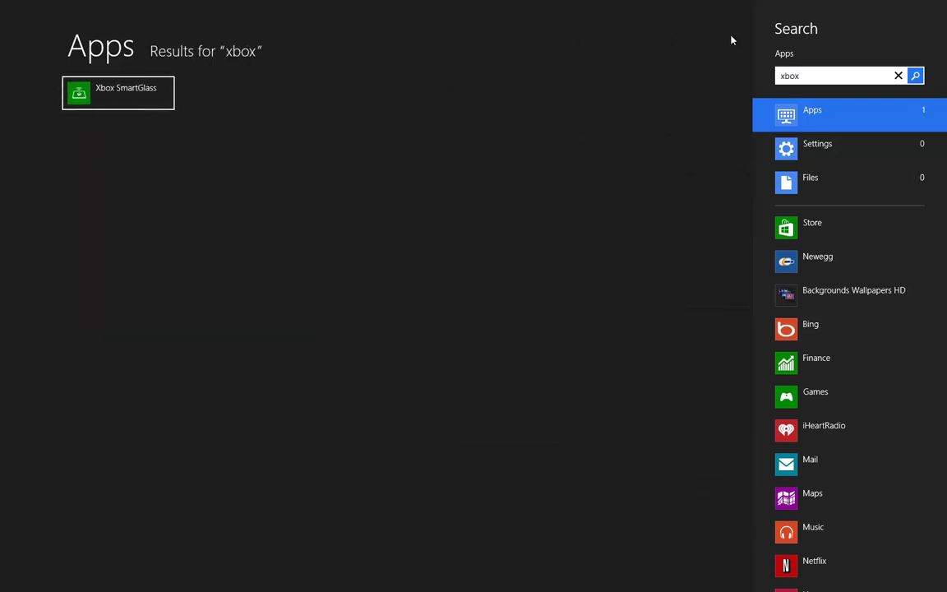
double_click(804, 77)
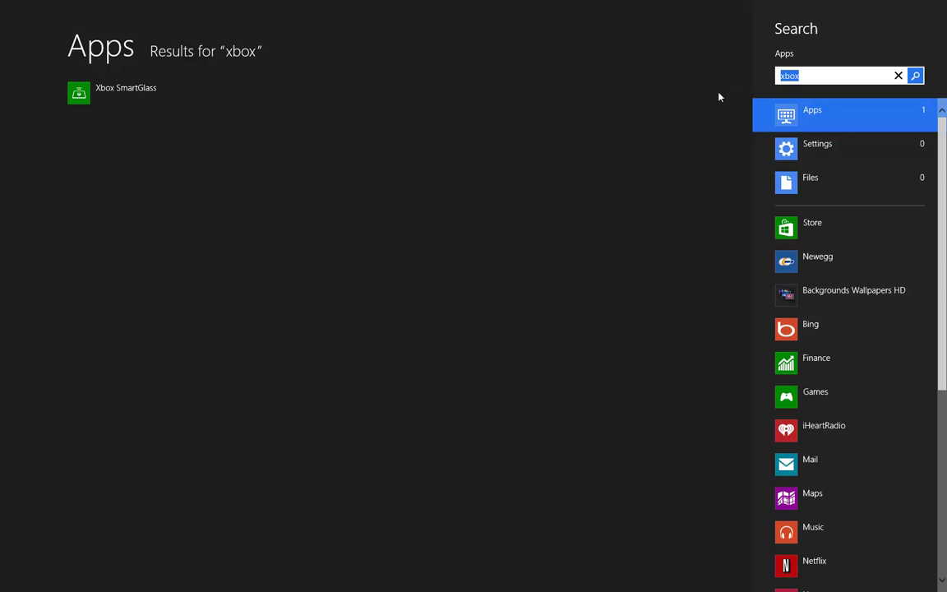
key("BackSpace")
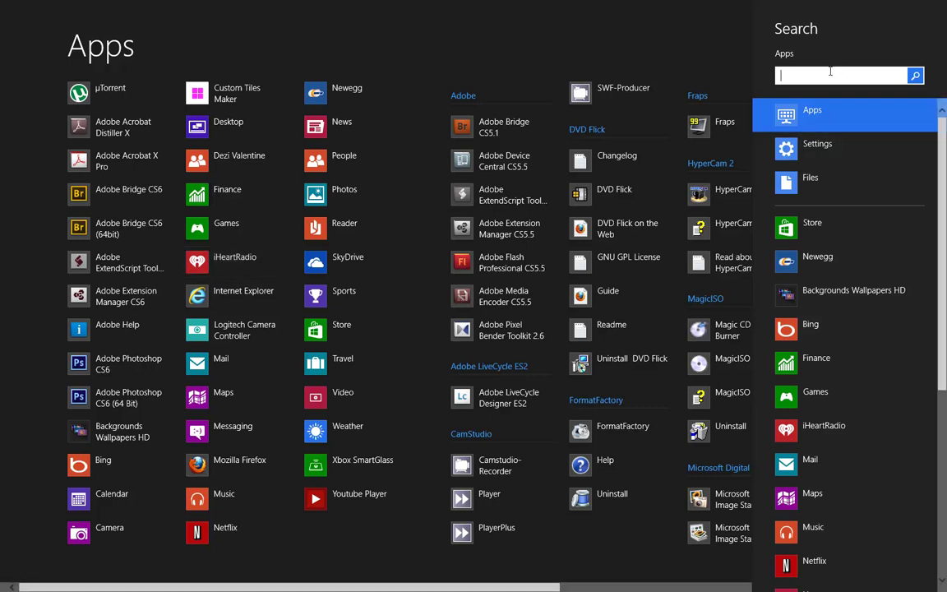
Find the Store app by searching for "store", open it, and go back to its home page
type("store")
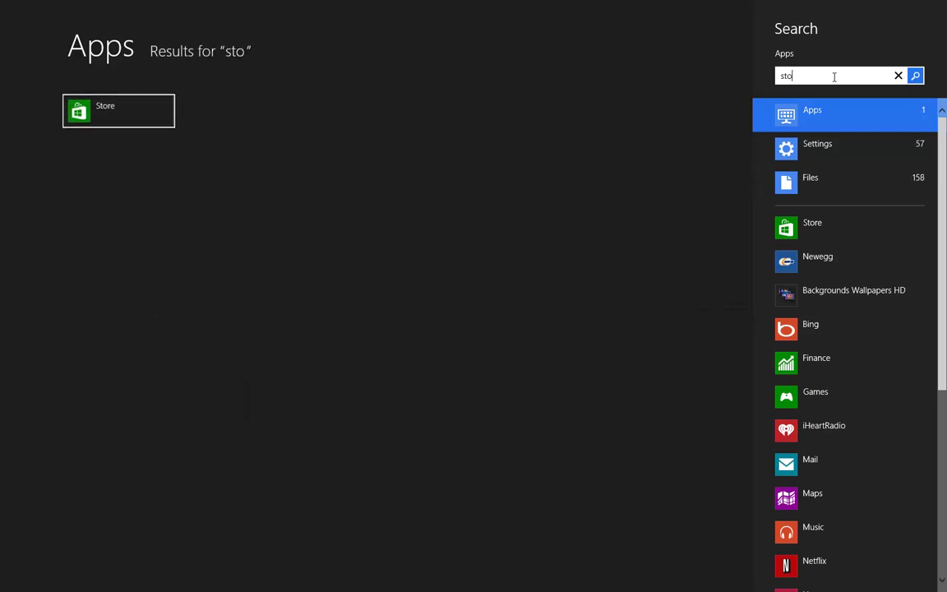
left_click(73, 88)
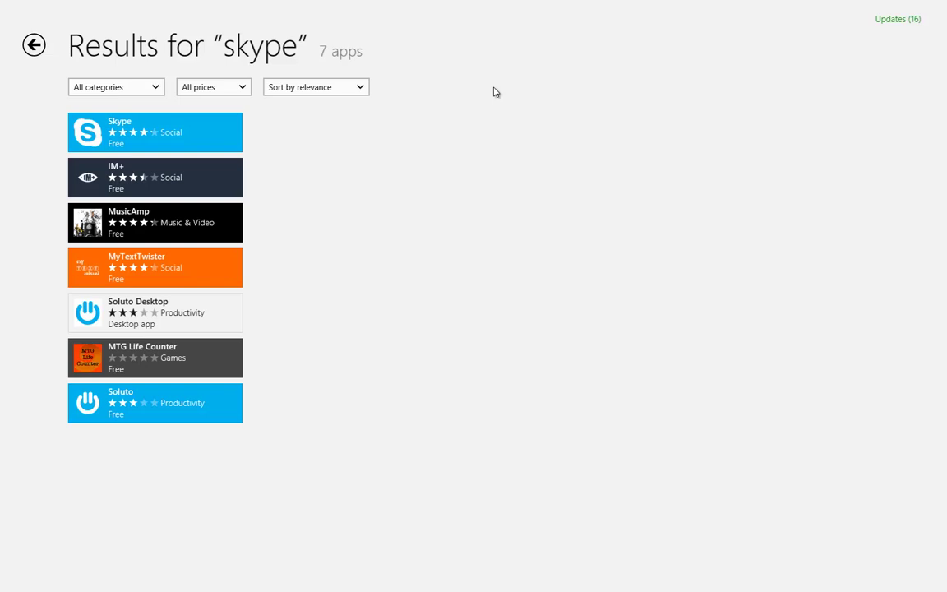
left_click(33, 45)
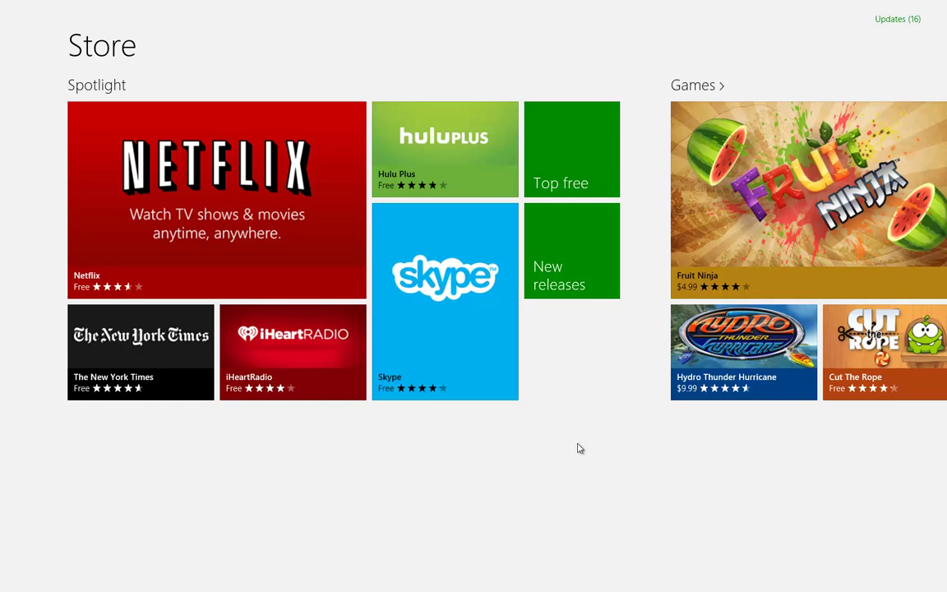
Browse the featured categories on the Store home page and open the top free apps in Entertainment
scroll(579, 448, "down", 5)
scroll(635, 509, "down", 3)
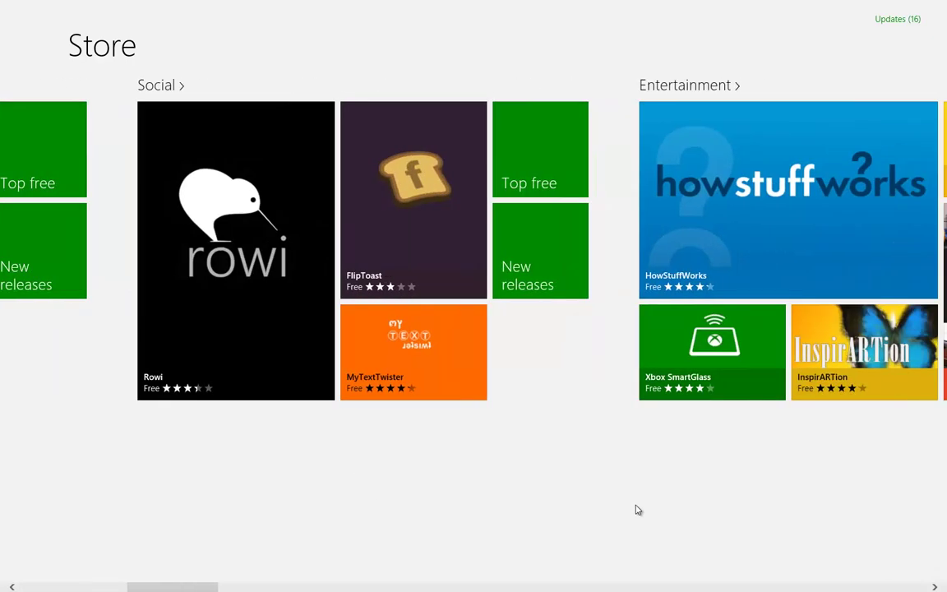
scroll(639, 510, "down", 3)
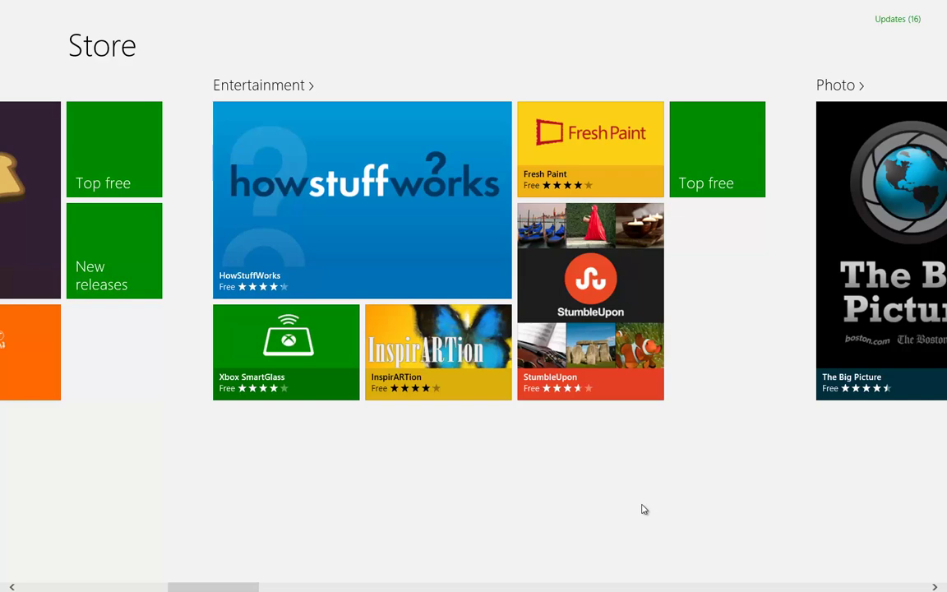
scroll(643, 509, "down", 3)
scroll(606, 482, "up", 4)
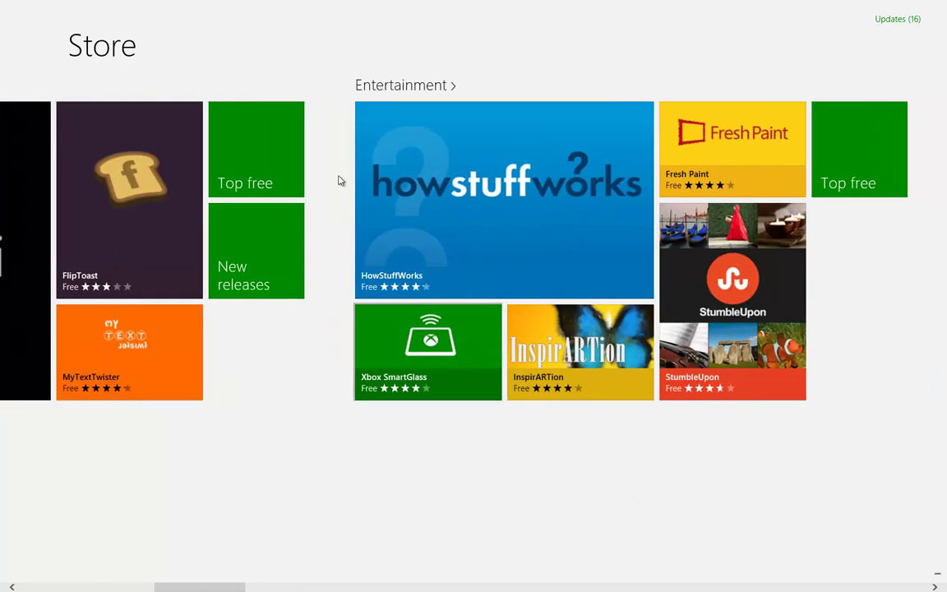
scroll(679, 283, "down", 3)
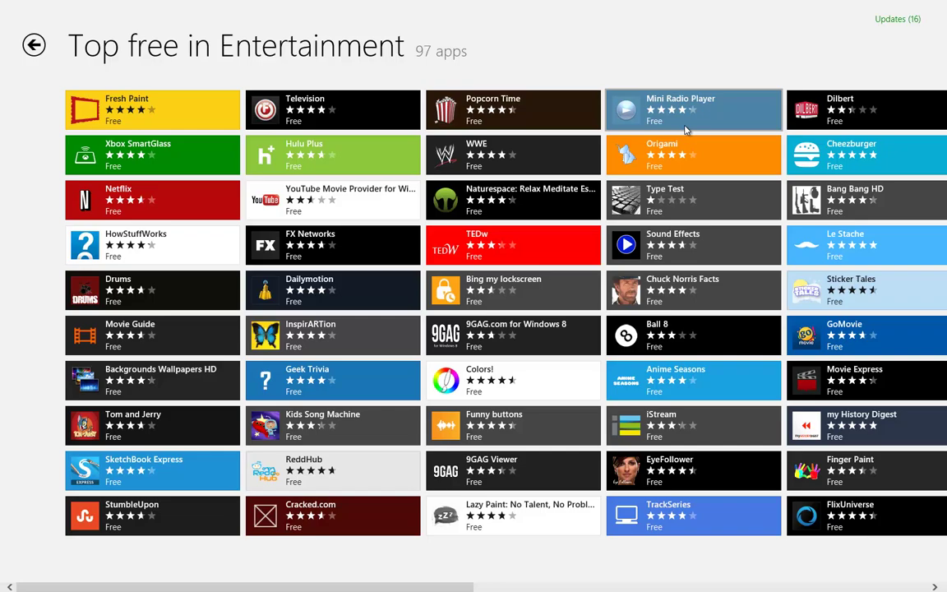
Examine the whole list of top free Entertainment apps and return to its beginning
scroll(659, 278, "down", 10)
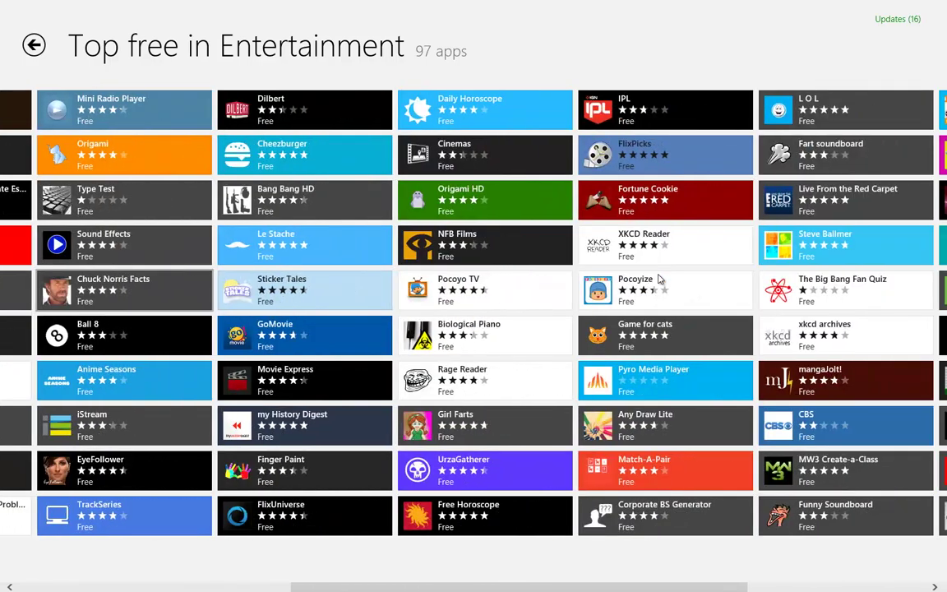
scroll(659, 278, "up", 10)
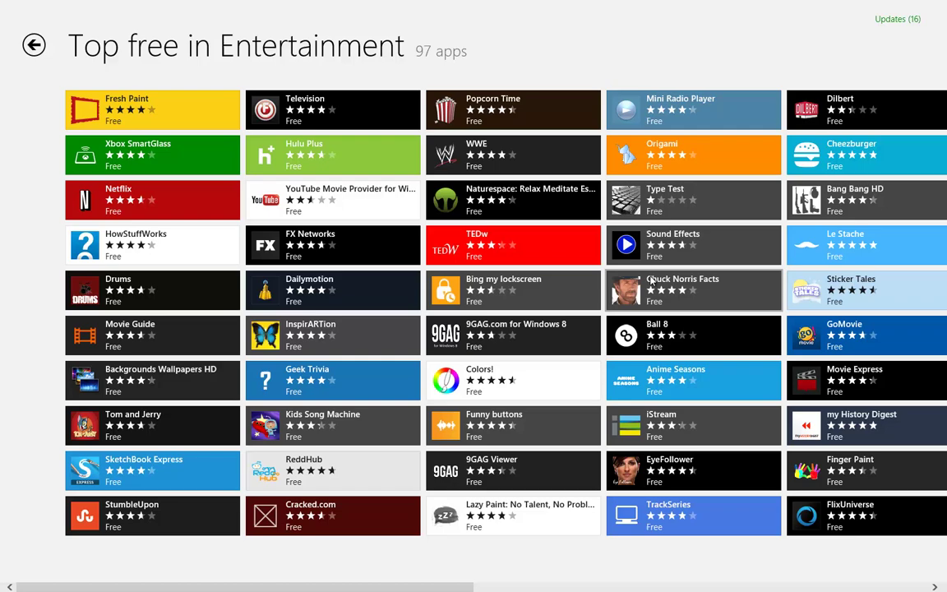
scroll(658, 281, "down", 5)
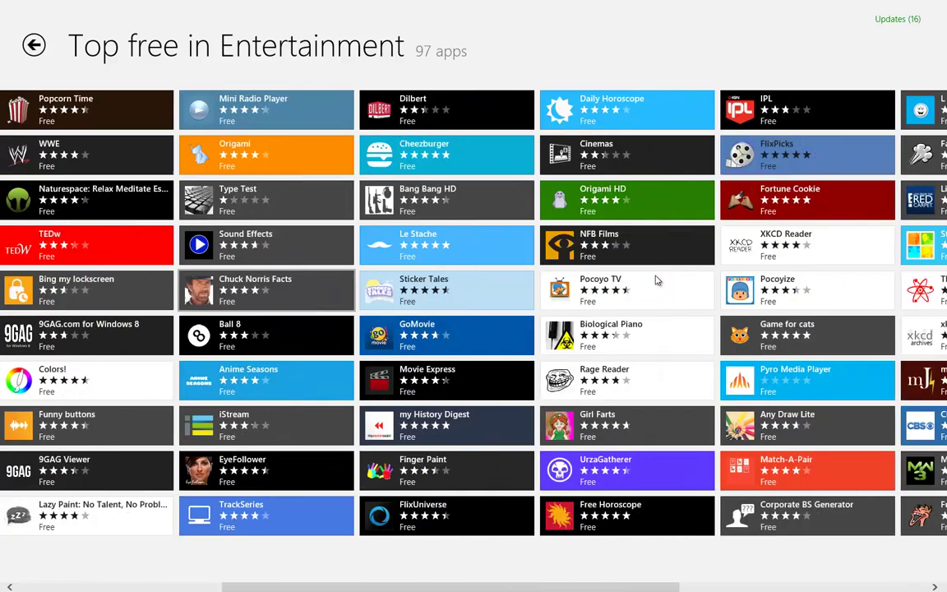
scroll(477, 392, "up", 5)
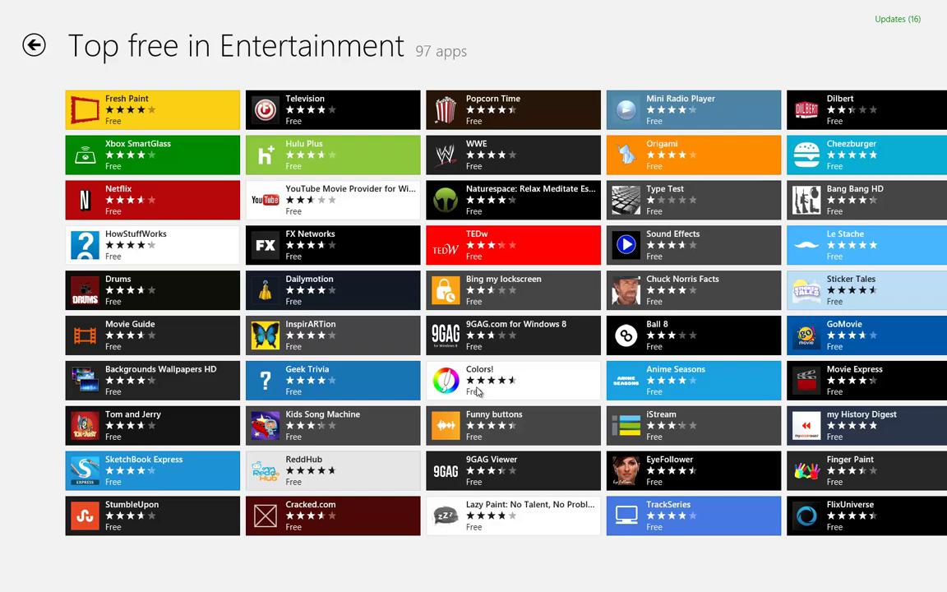
scroll(349, 364, "down", 7)
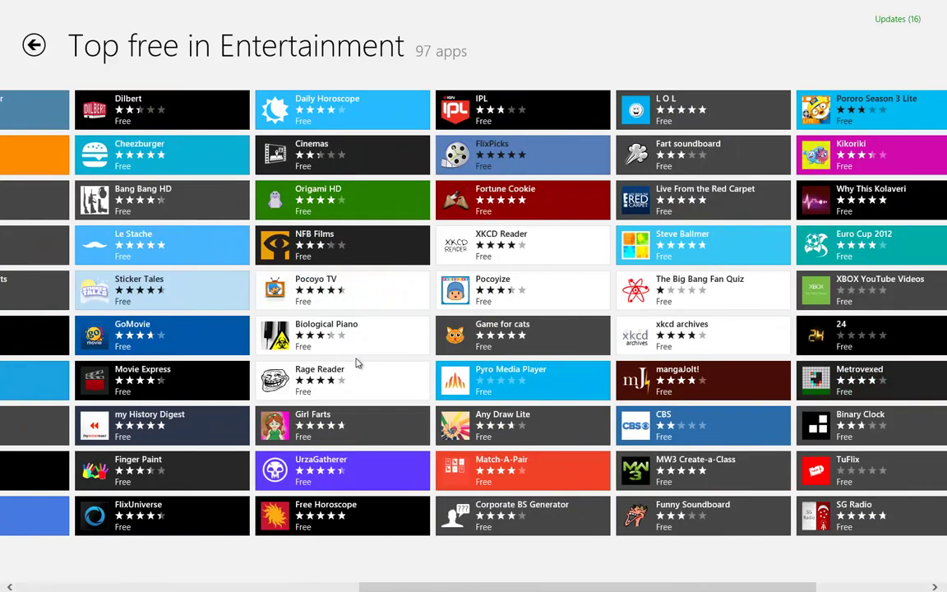
scroll(357, 363, "down", 2)
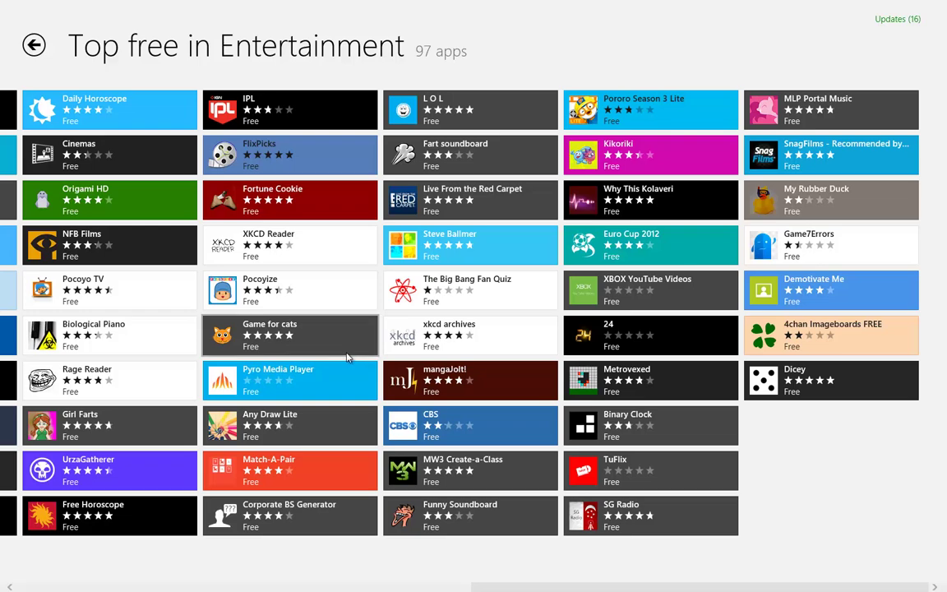
scroll(348, 359, "up", 2)
scroll(348, 355, "up", 7)
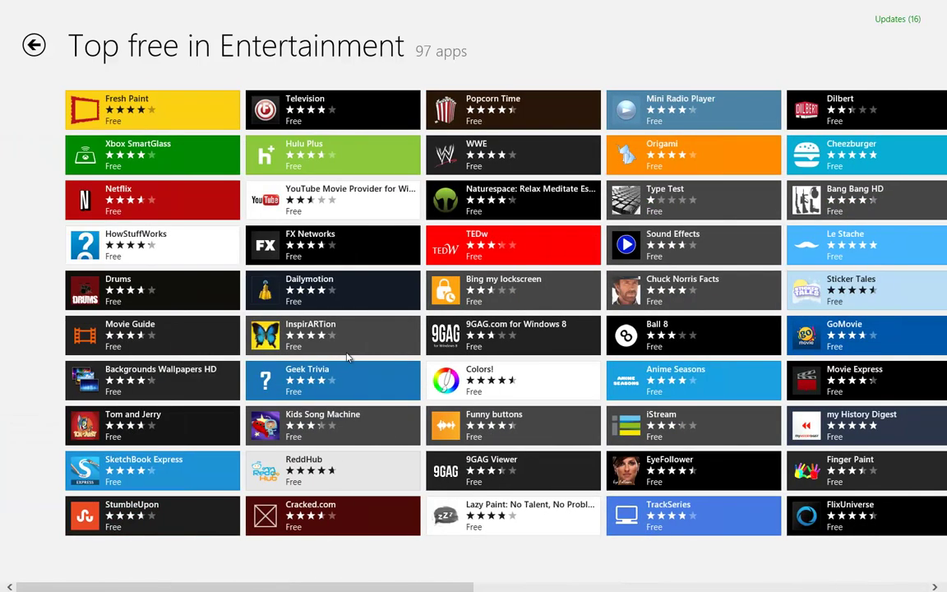
Return to the Store home page and look through the categories from Games to Music & Video and Sports
left_click(31, 48)
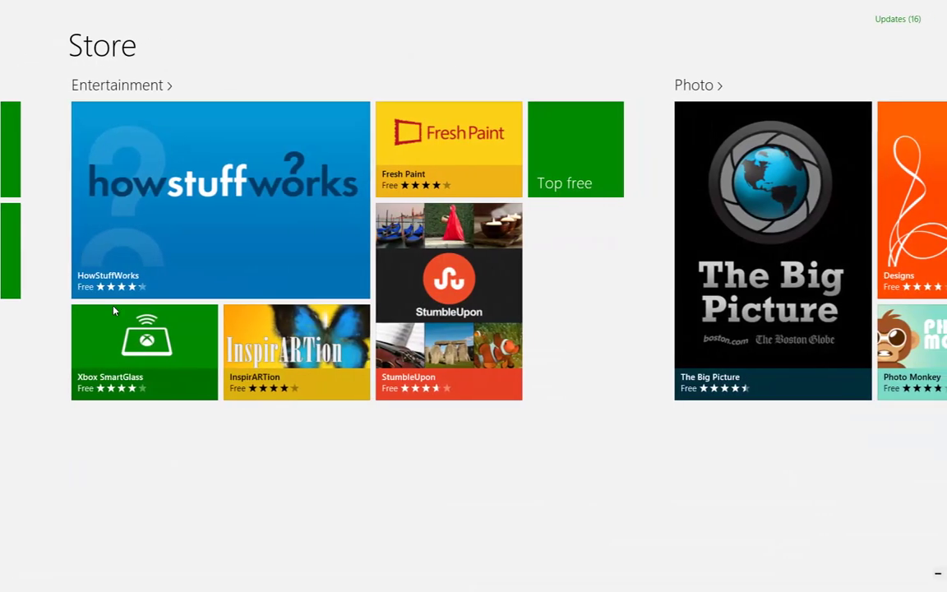
scroll(359, 543, "up", 3)
scroll(355, 528, "up", 5)
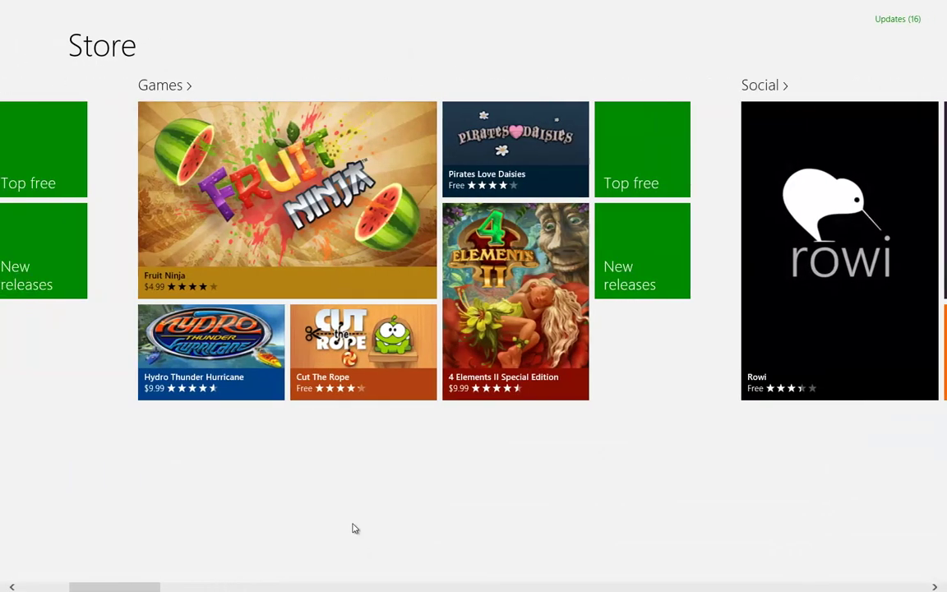
scroll(355, 528, "down", 6)
scroll(353, 529, "down", 2)
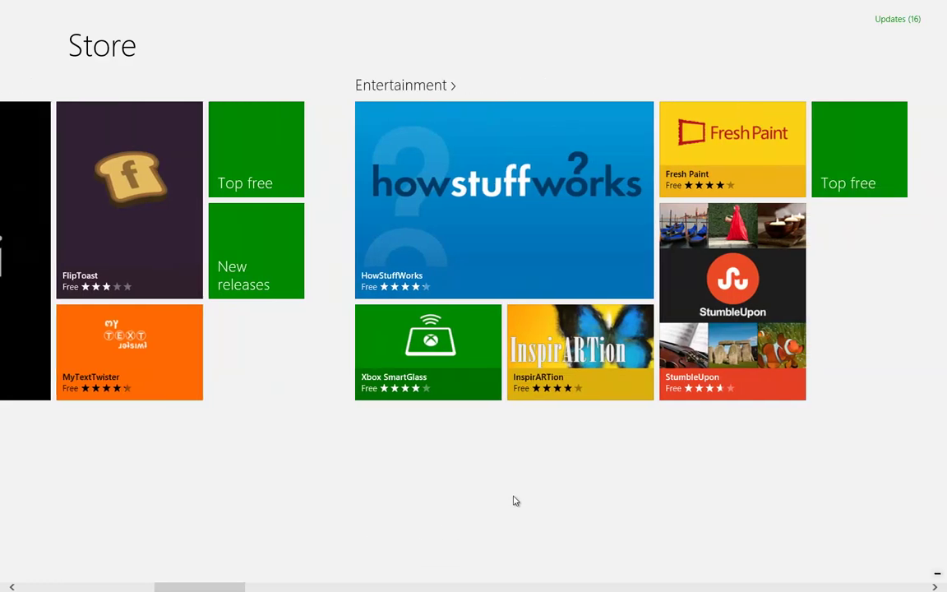
scroll(514, 500, "down", 3)
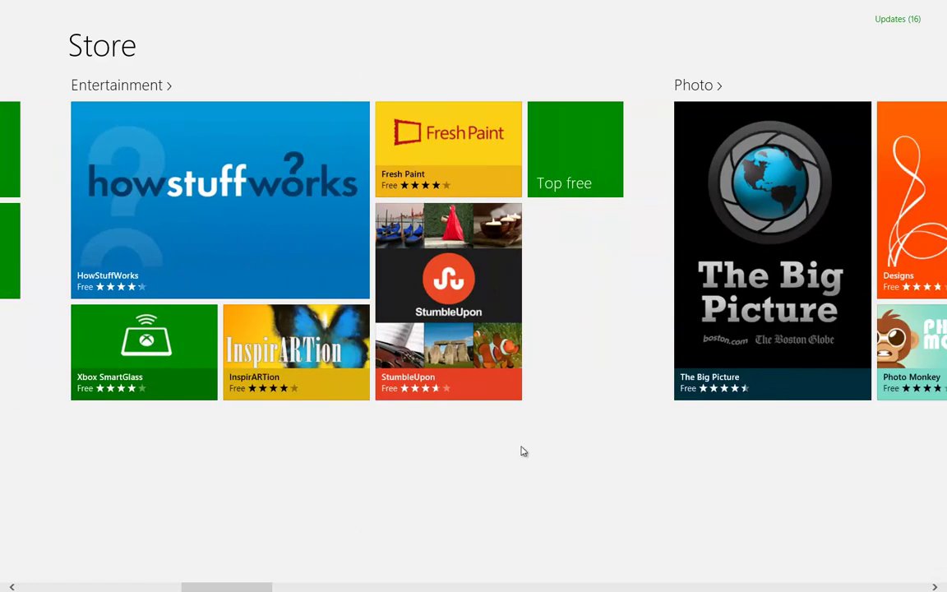
scroll(583, 312, "down", 5)
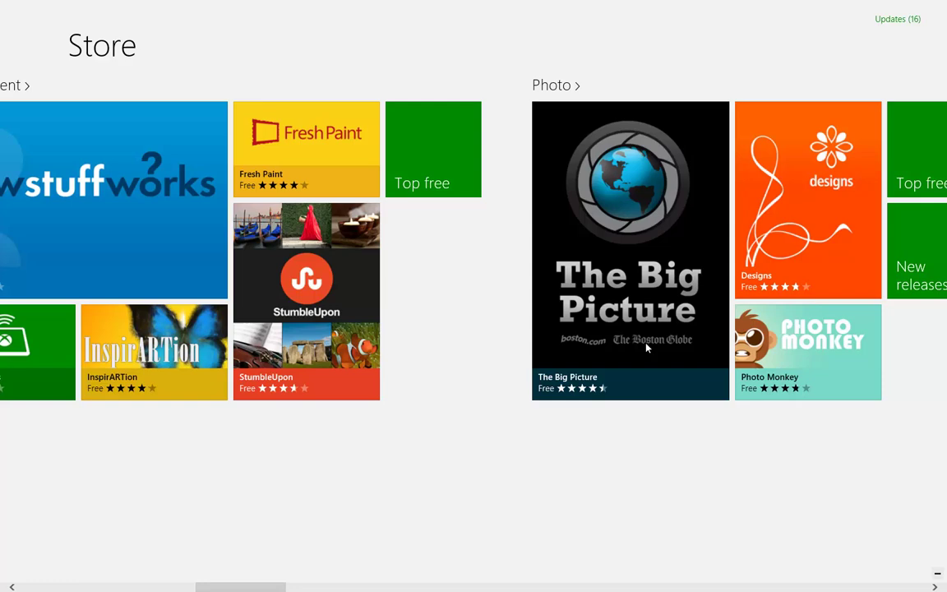
scroll(647, 349, "down", 4)
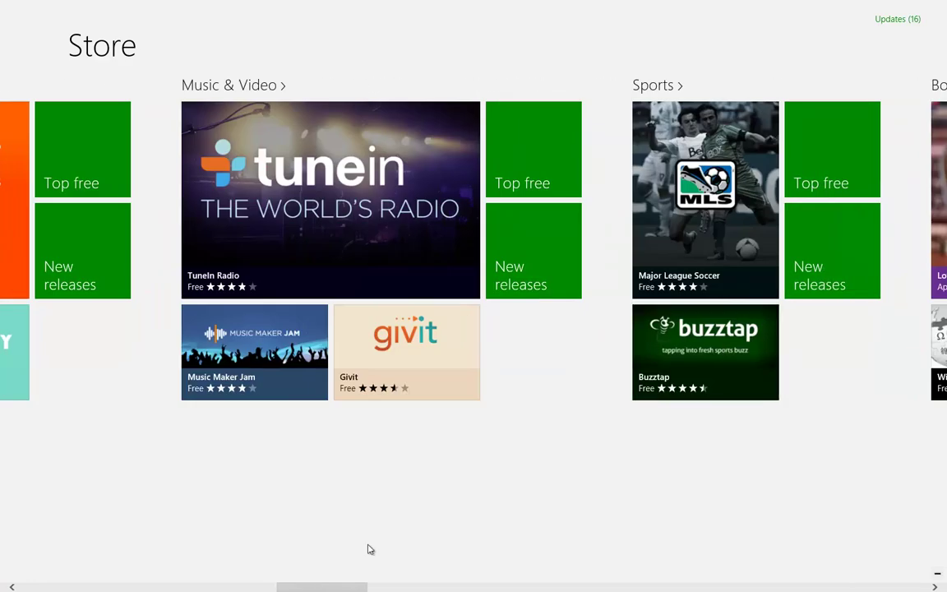
Search the Store for "facebook" using the suggested term and look through the matching apps
type("face")
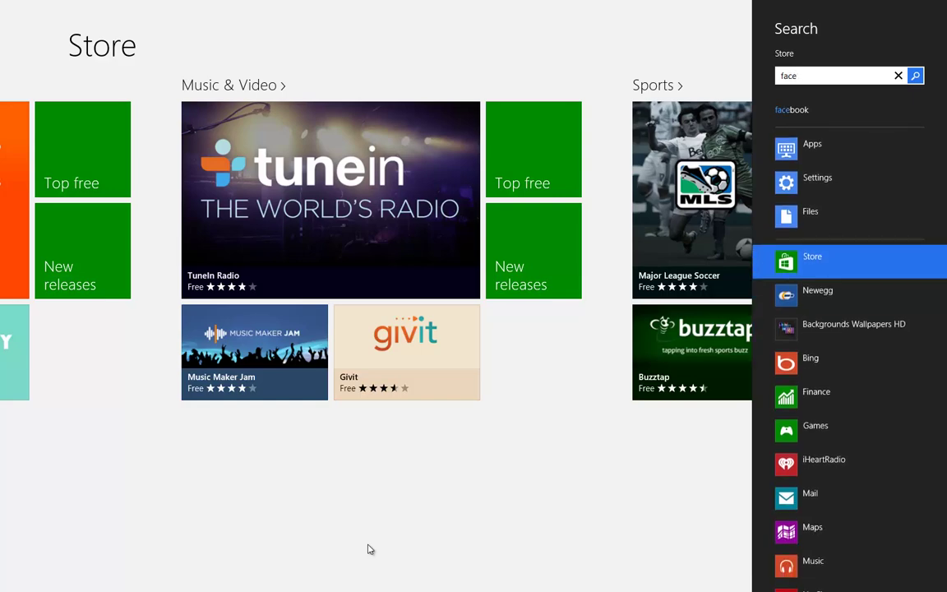
left_click(785, 109)
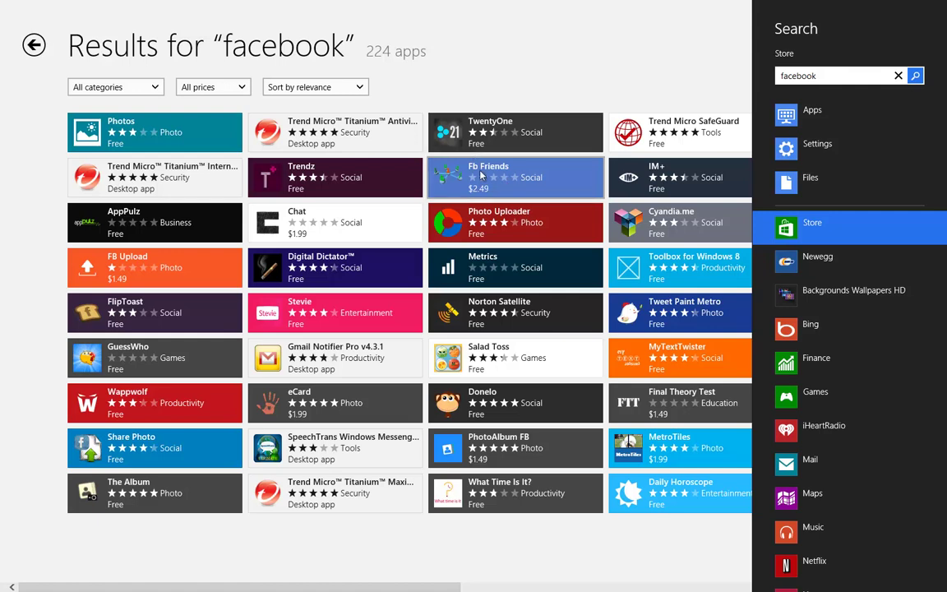
left_click(636, 17)
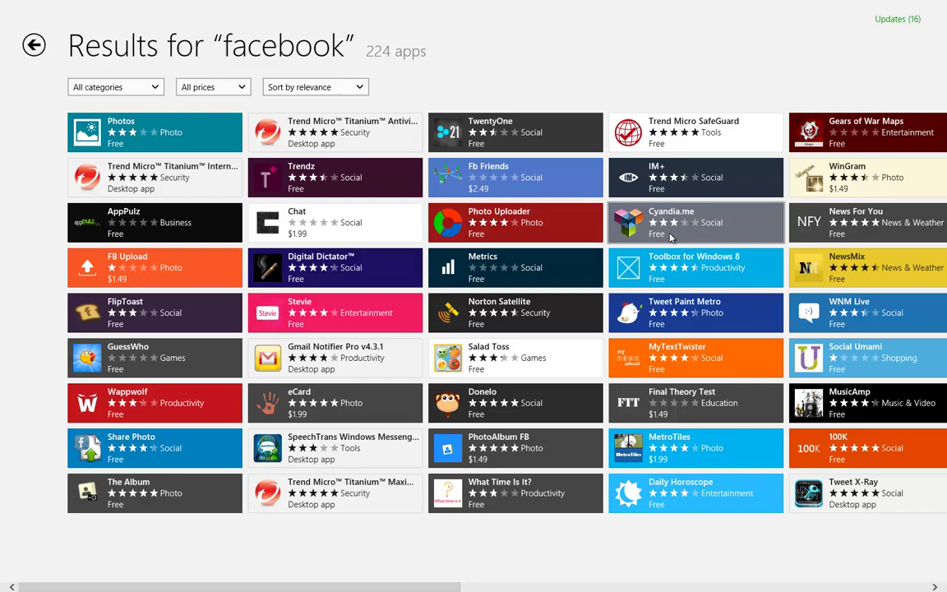
scroll(612, 281, "right", 5)
scroll(613, 281, "right", 3)
scroll(460, 263, "left", 8)
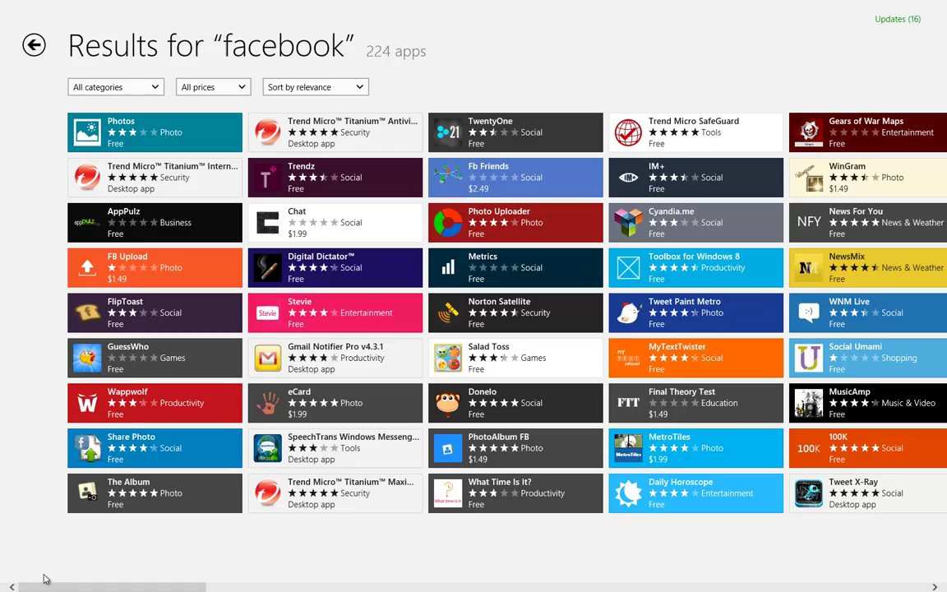
Return to the Start screen, open the People app, and look through the contact list
key("super")
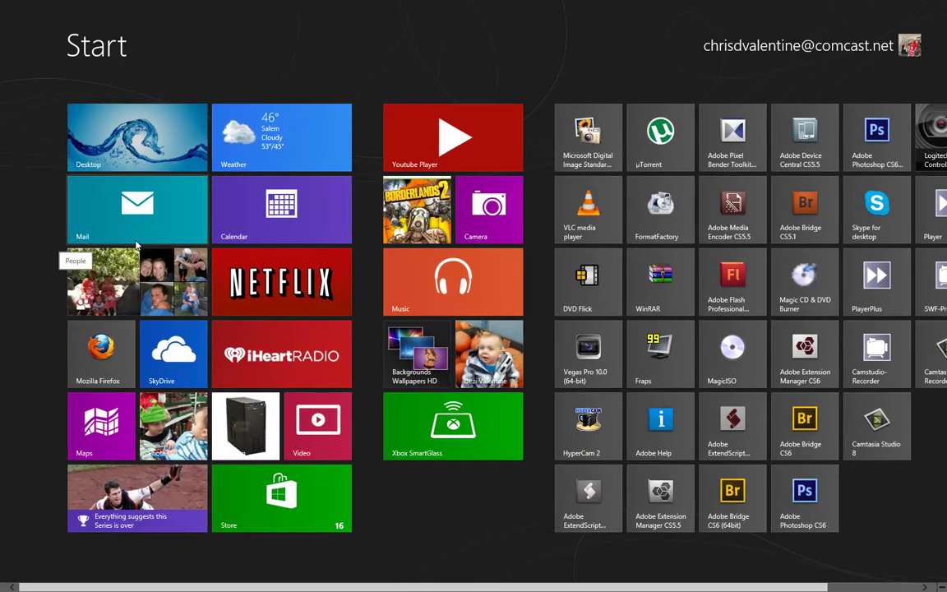
left_click(84, 255)
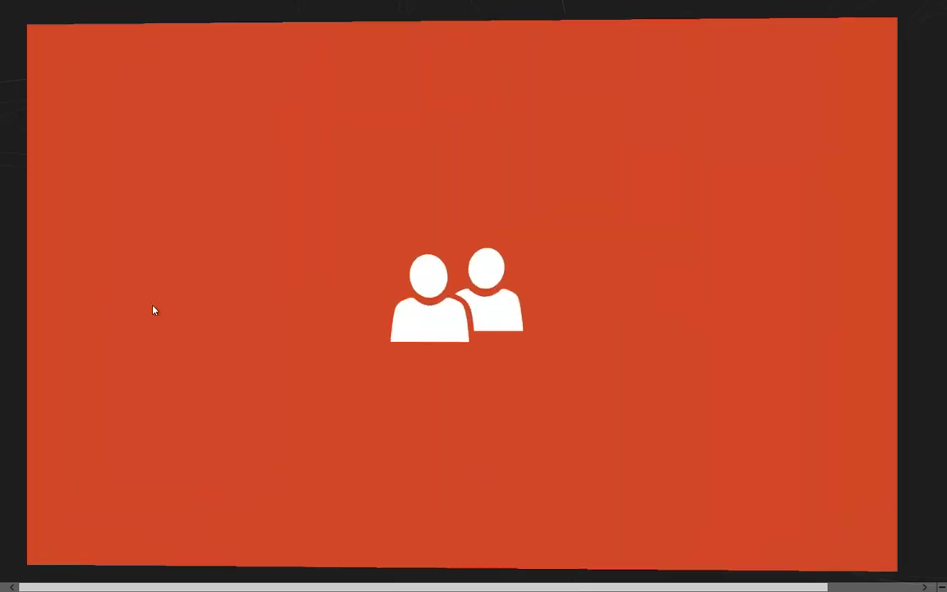
scroll(417, 197, "down", 4)
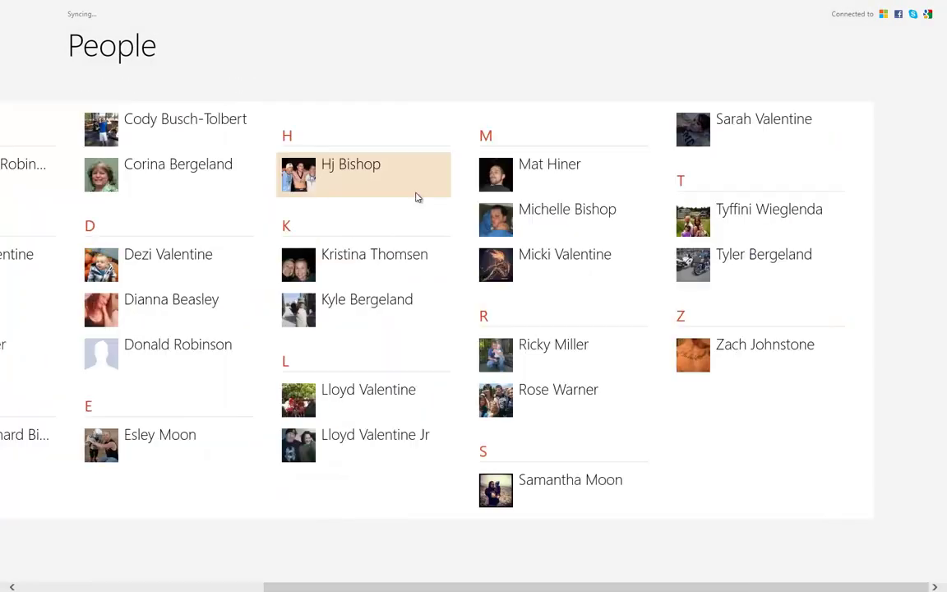
View the connected accounts in the People app's settings, then look through the contact list and return to its beginning
scroll(486, 211, "up", 5)
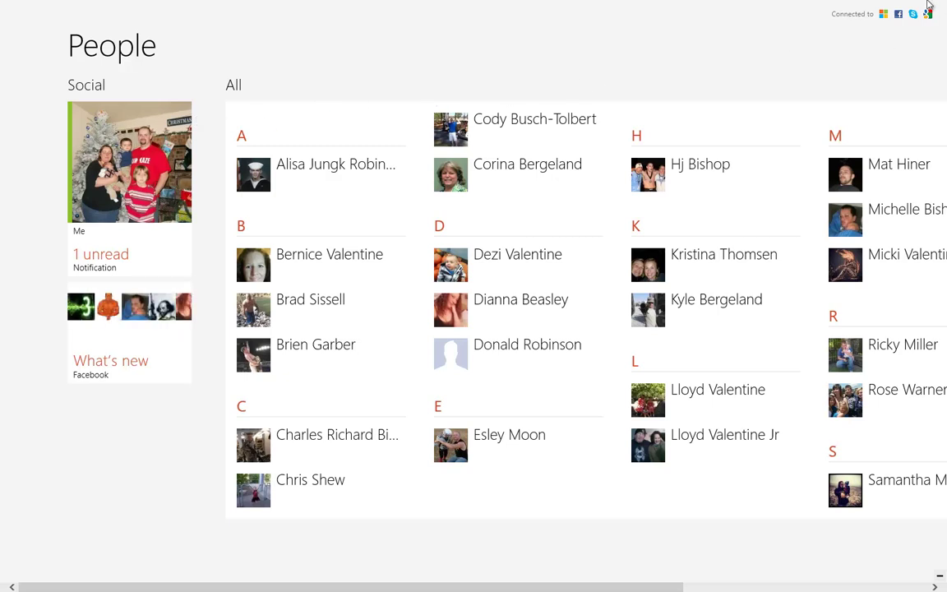
mouse_move(944, 3)
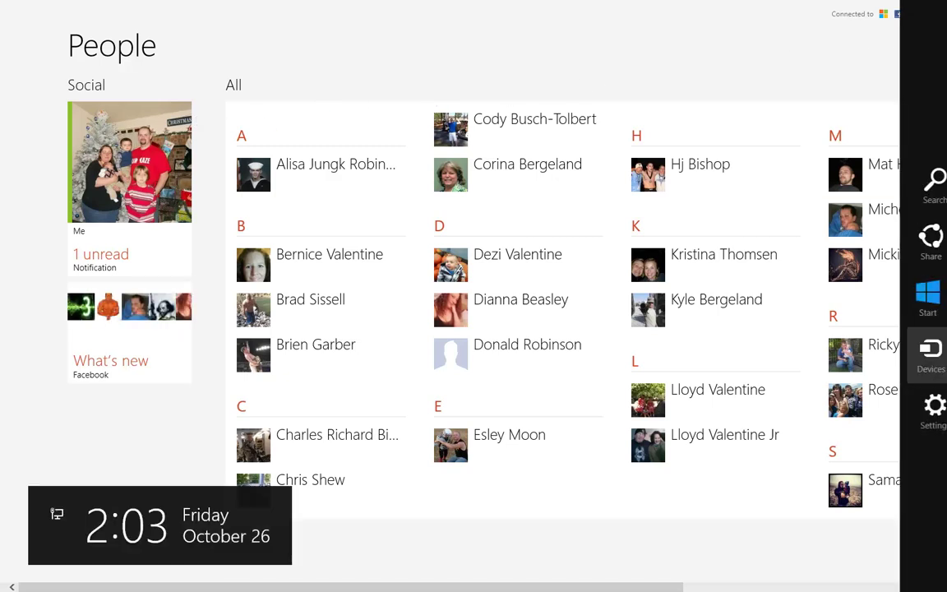
left_click(929, 409)
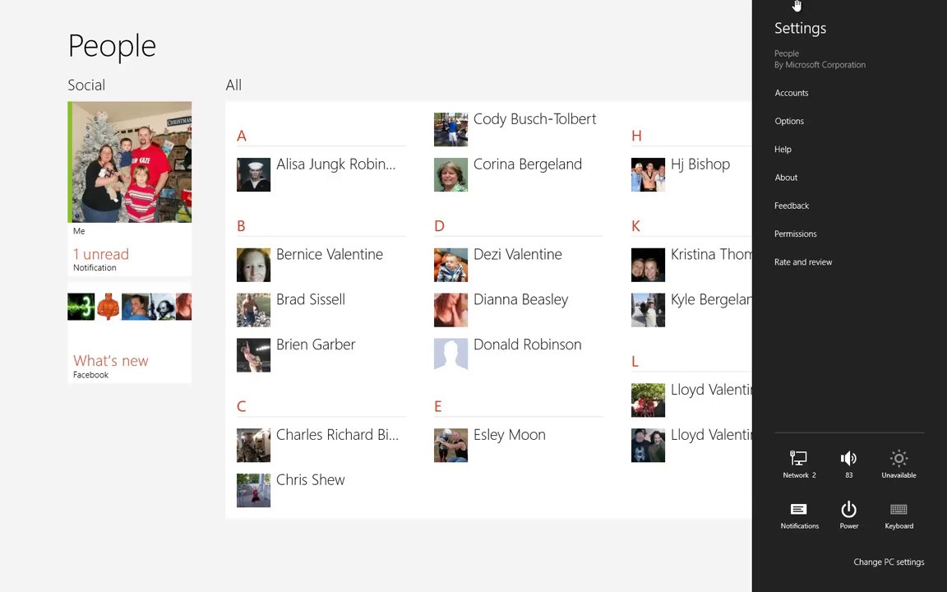
mouse_move(945, 1)
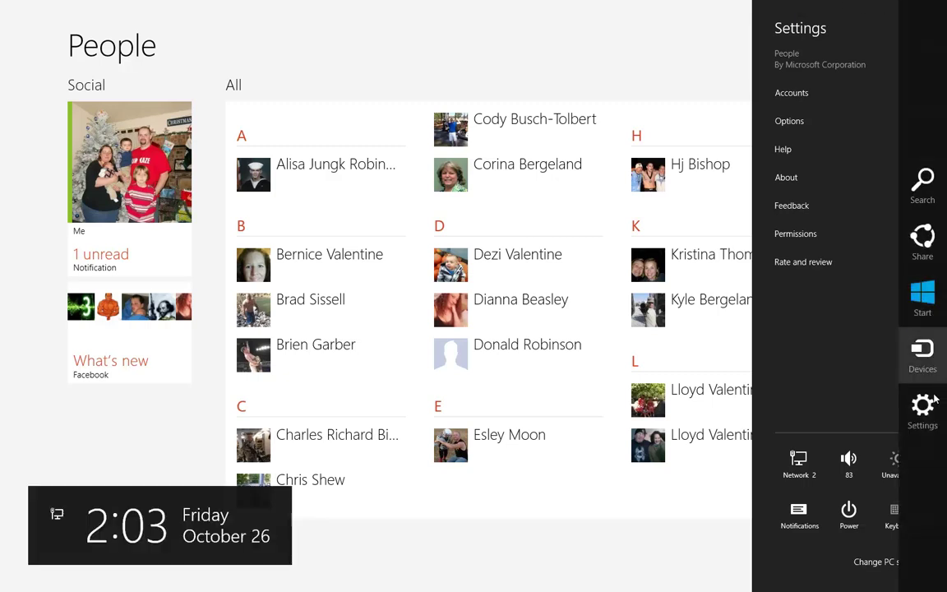
left_click(922, 407)
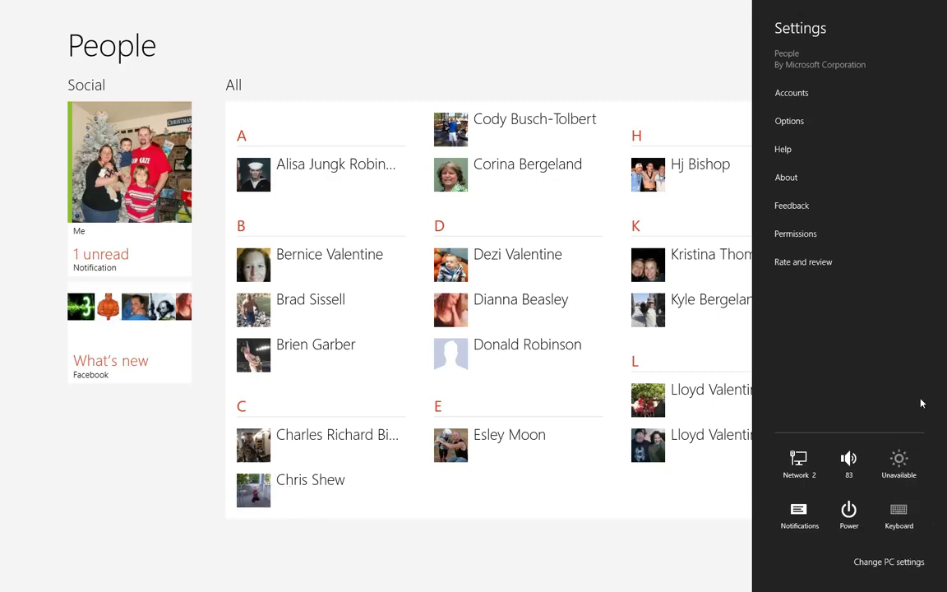
left_click(799, 99)
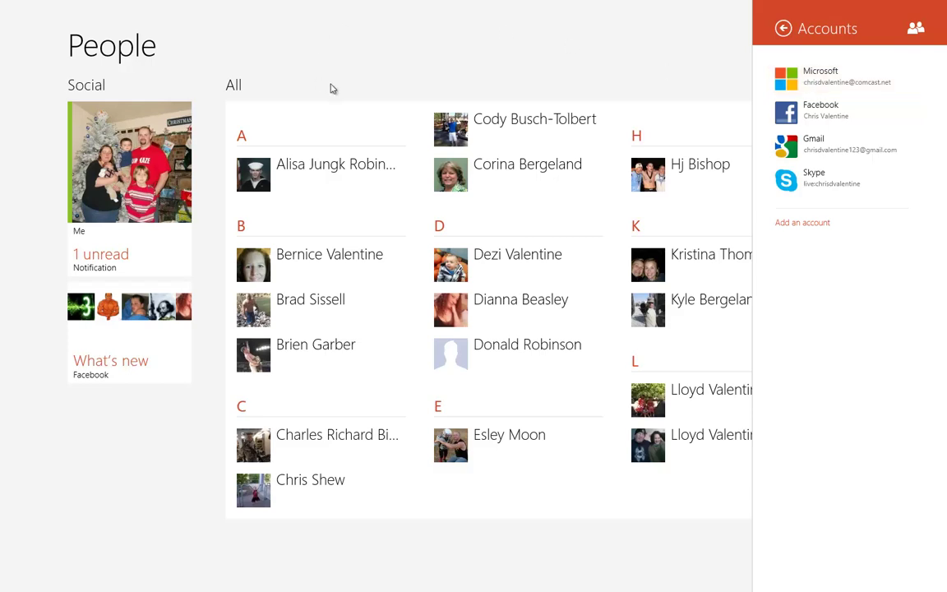
scroll(478, 75, "down", 5)
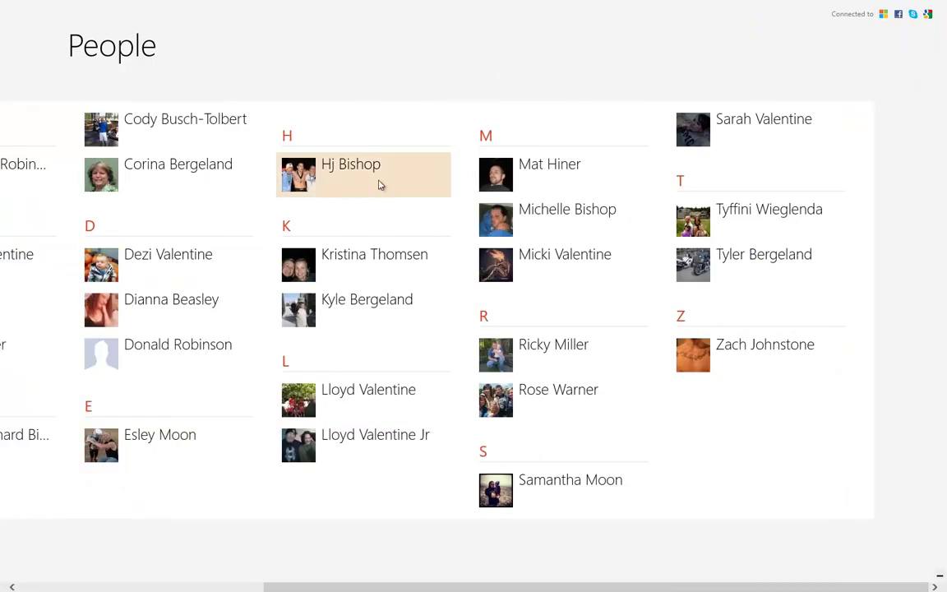
scroll(382, 185, "up", 5)
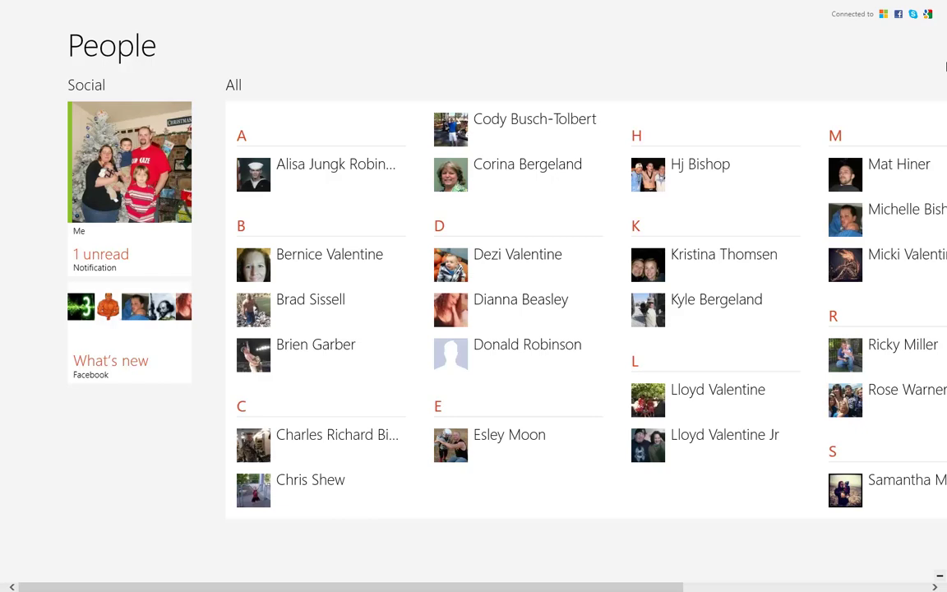
Go from People to the Start screen, visit the desktop, and come back to the Start screen
mouse_move(1, 165)
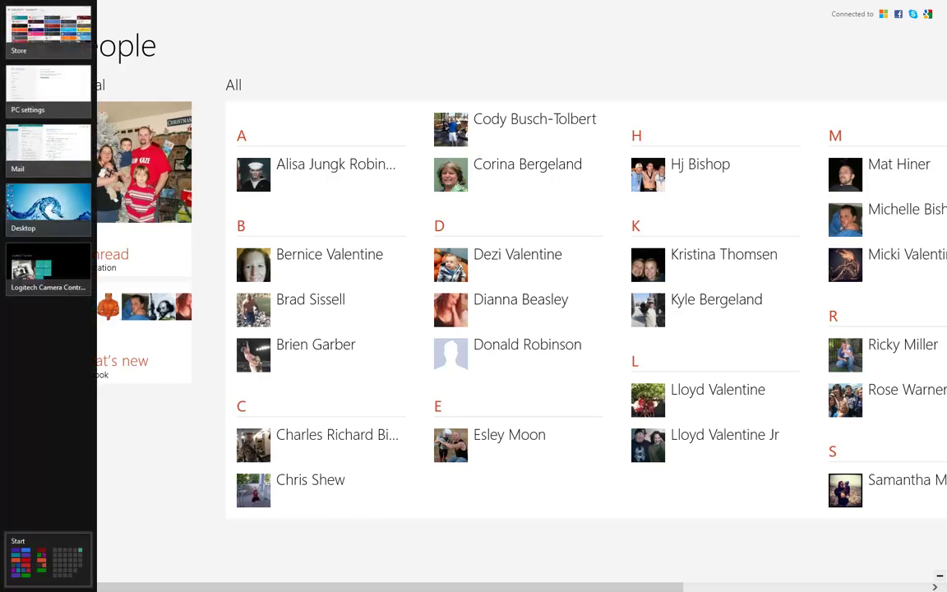
left_click(12, 580)
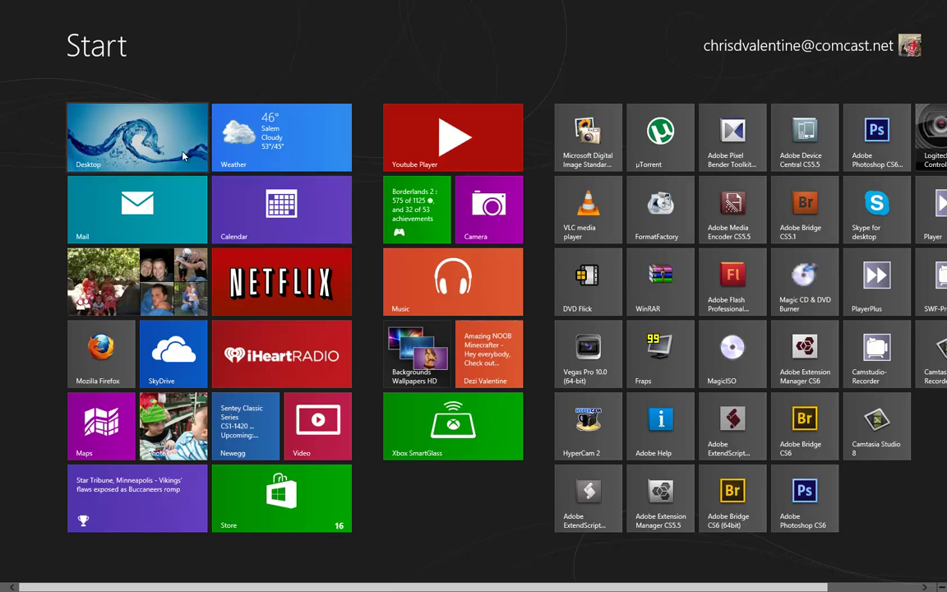
left_click(168, 134)
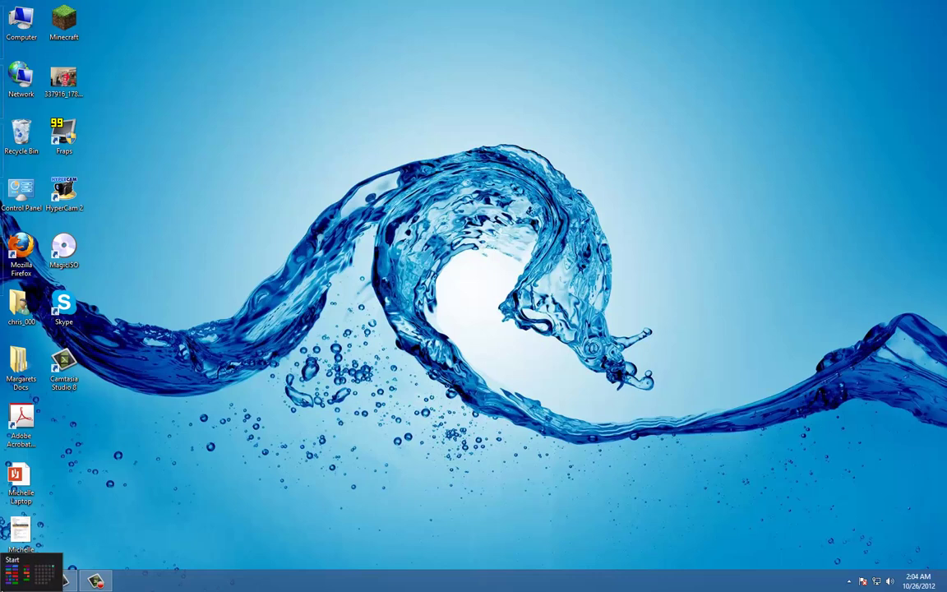
left_click(5, 585)
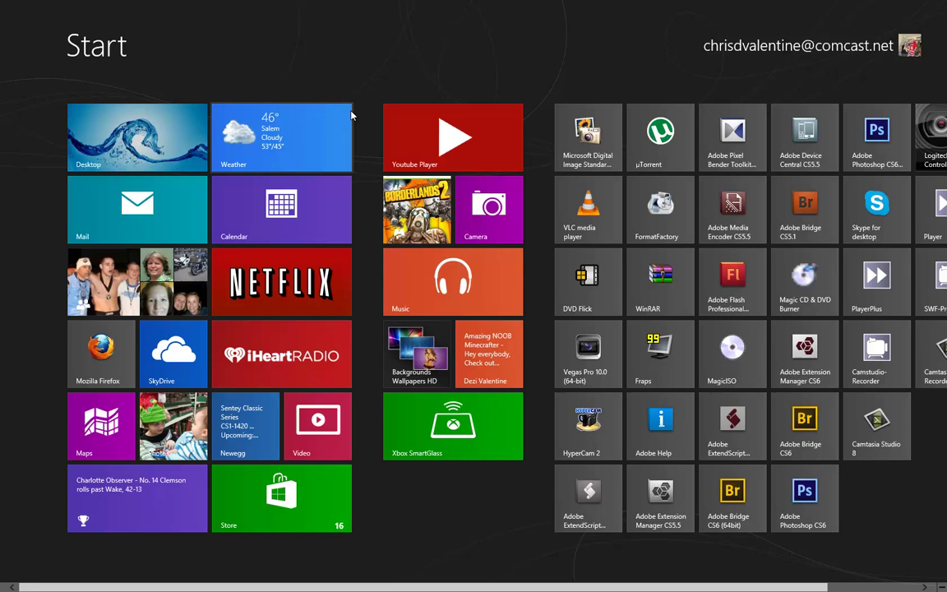
Open the Youtube Player app, play the top-rated "Evolution of Dance" video, and pause it
left_click(433, 156)
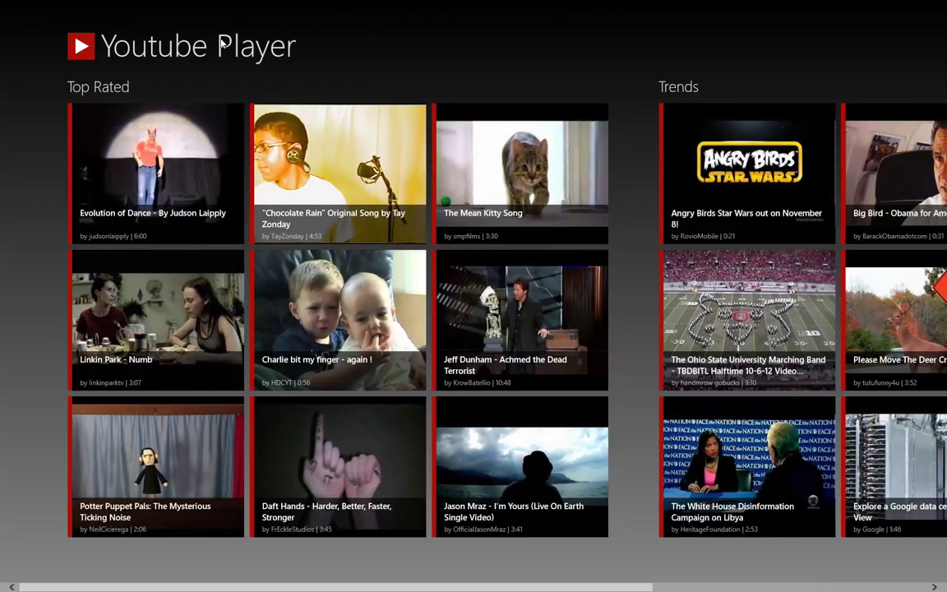
left_click(145, 167)
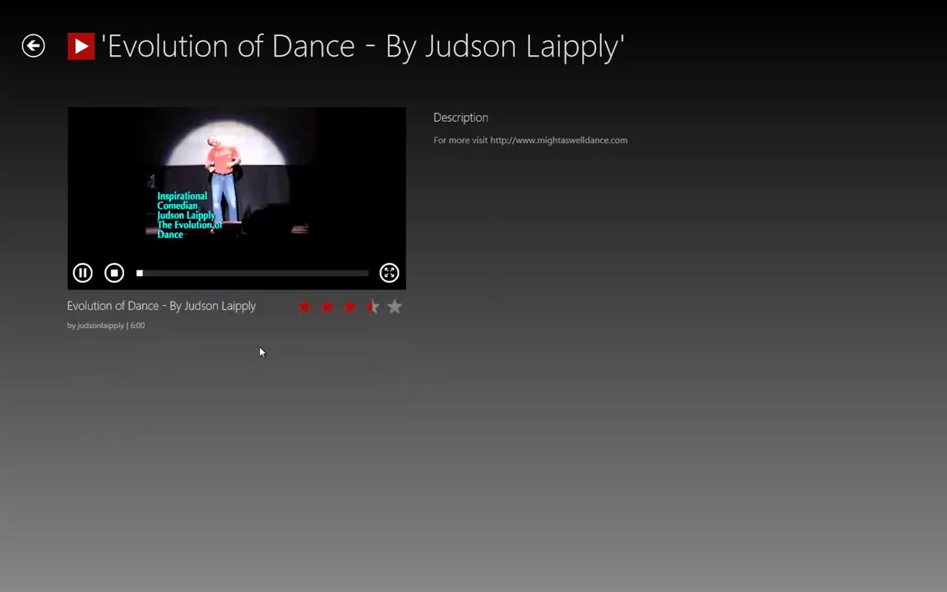
left_click(83, 274)
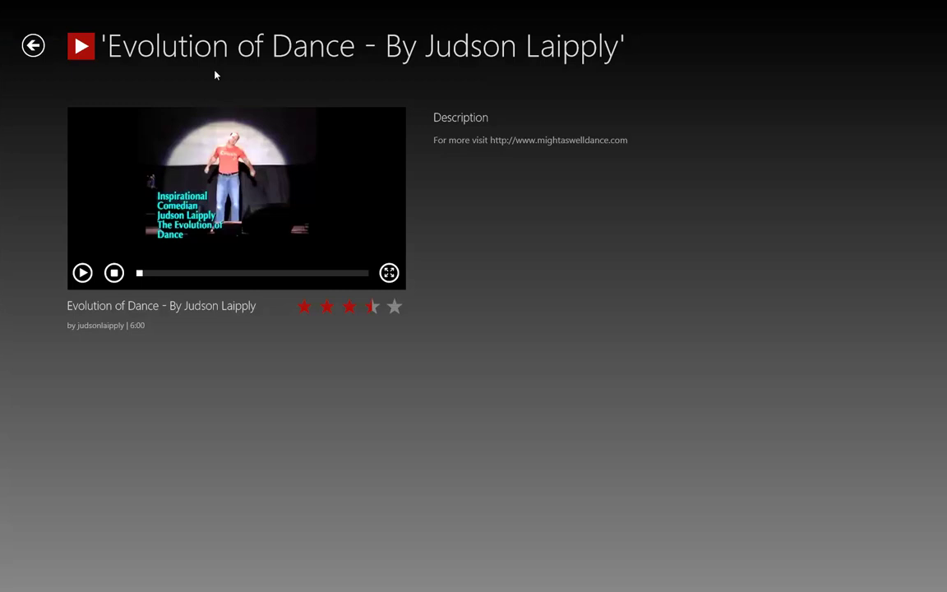
Look over the list of running apps and switch from Youtube Player to the desktop
mouse_move(2, 81)
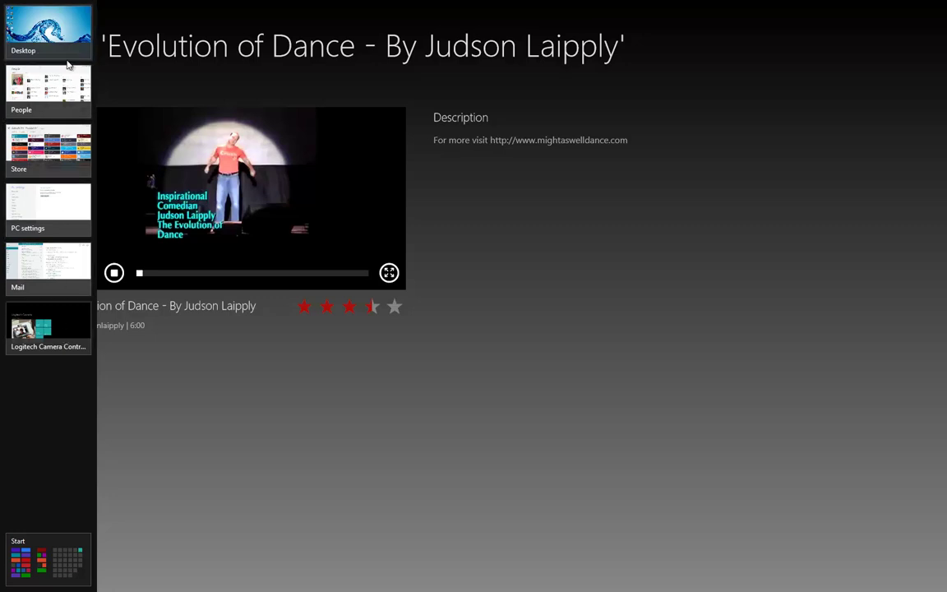
mouse_move(1, 2)
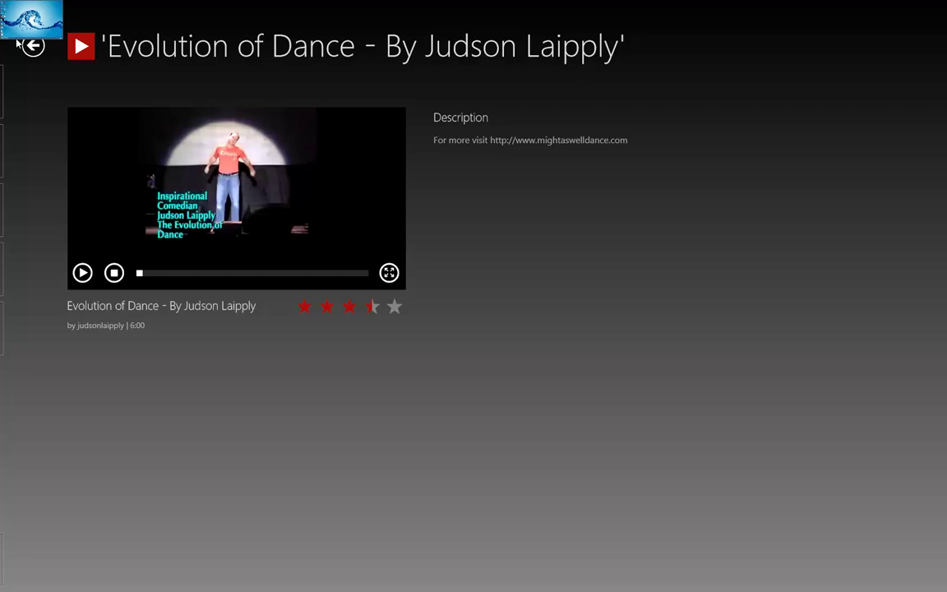
mouse_move(3, 179)
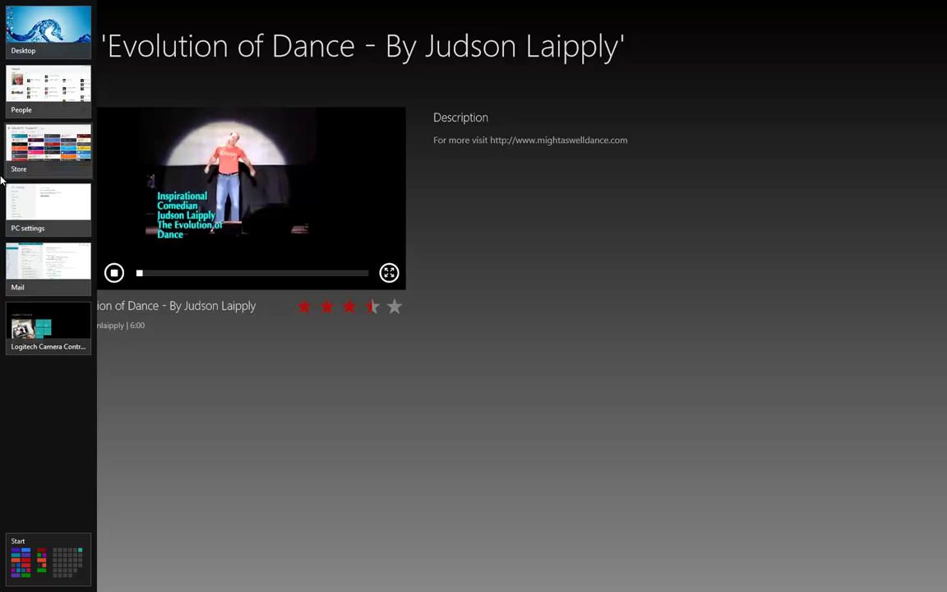
left_click(50, 37)
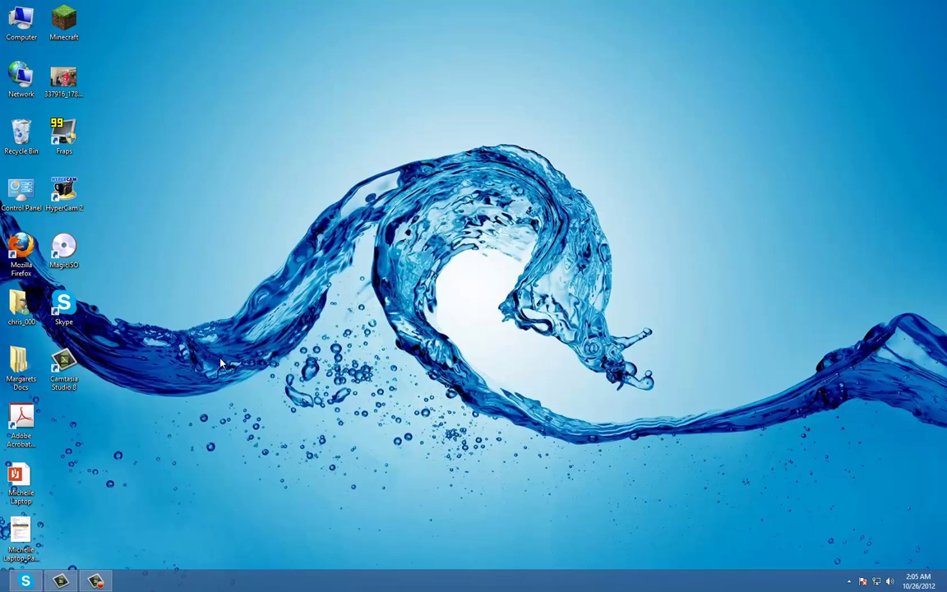
Snap the running Youtube Player app to the right of the desktop, and expand the desktop to full screen again
mouse_move(3, 123)
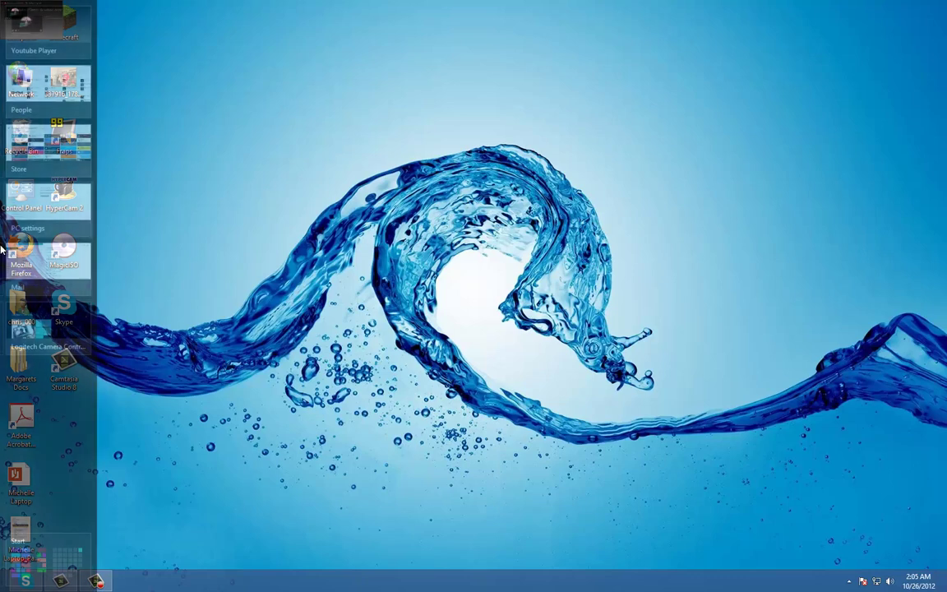
right_click(50, 32)
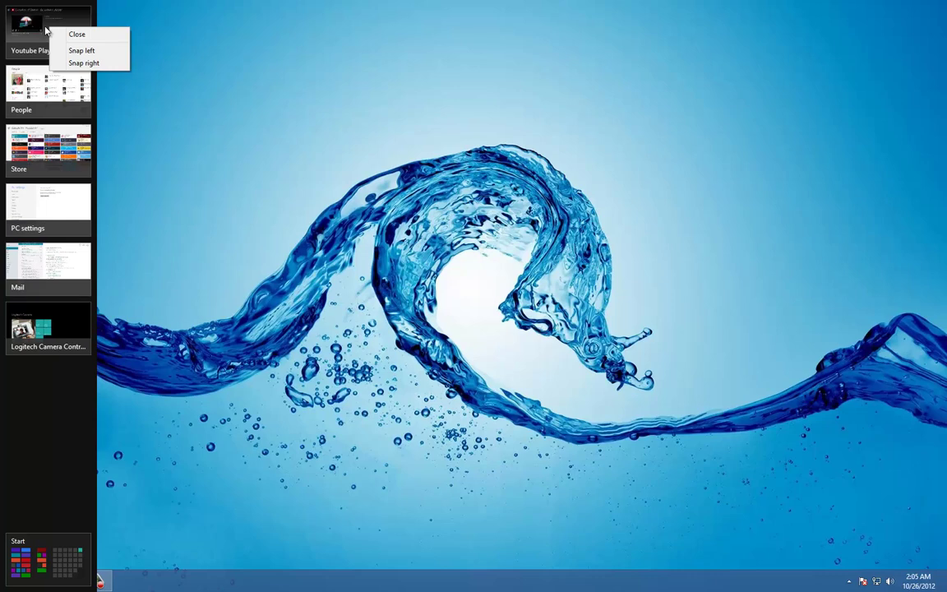
left_click(30, 22)
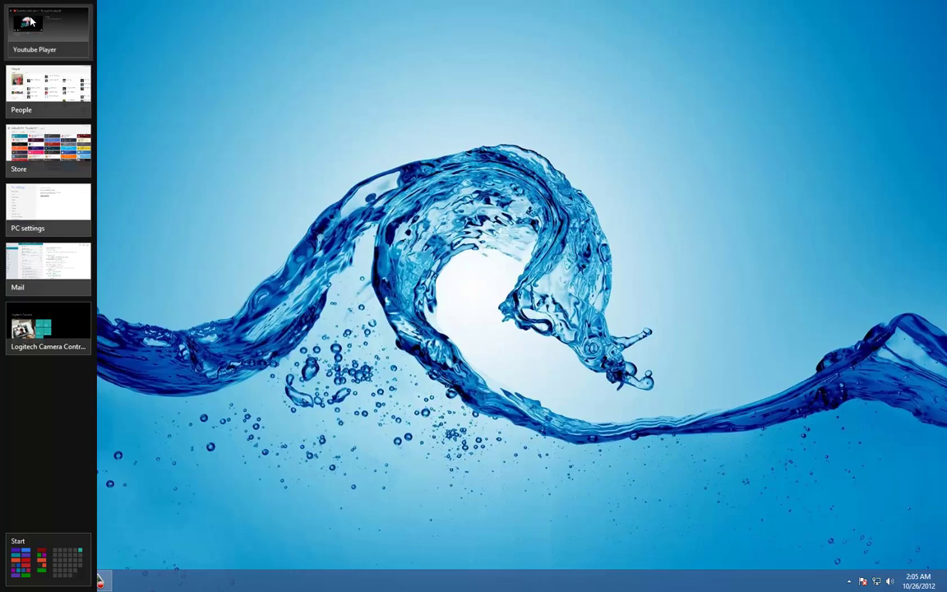
left_click_drag(30, 22, 945, 216)
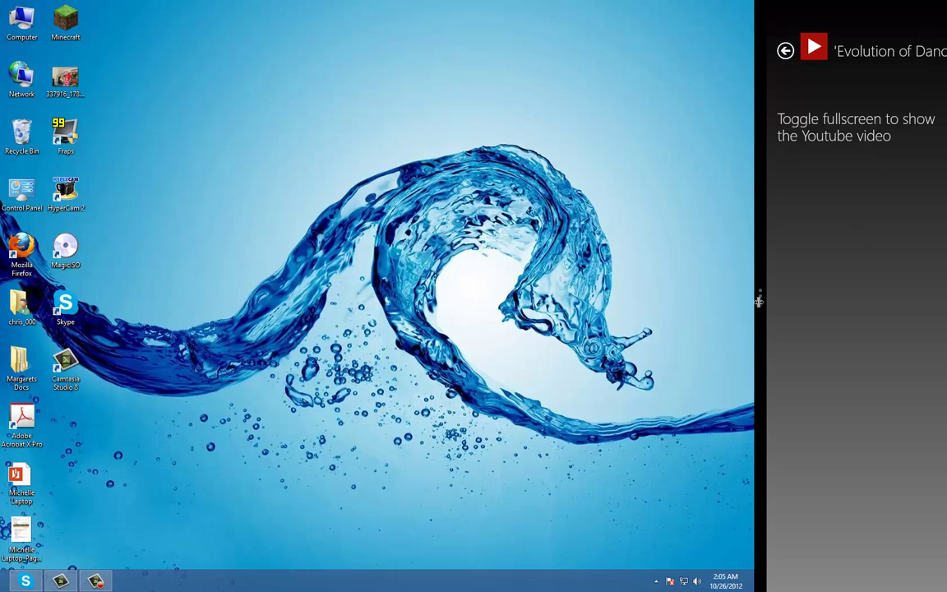
left_click_drag(745, 292, 847, 276)
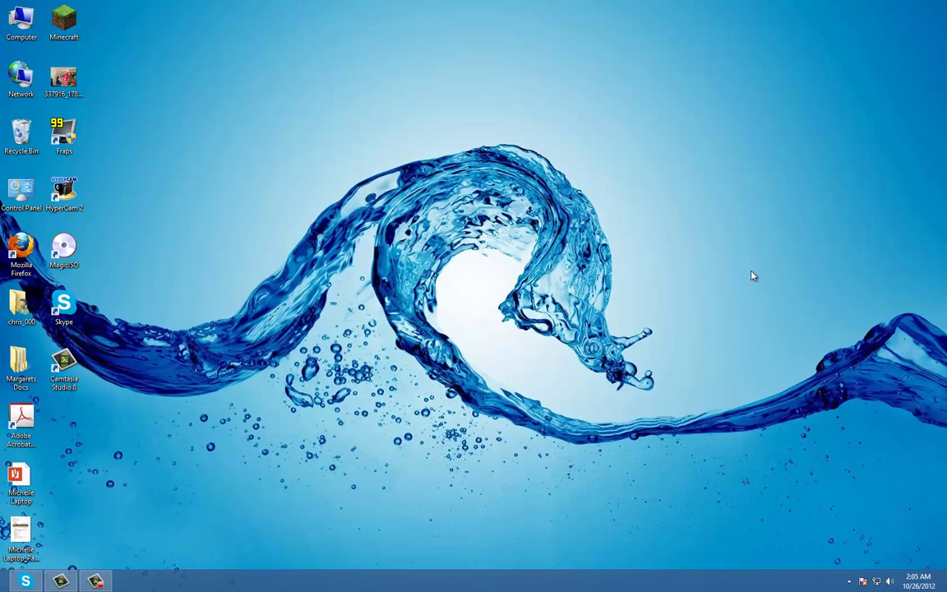
Bring up the list of running apps over the desktop
mouse_move(3, 263)
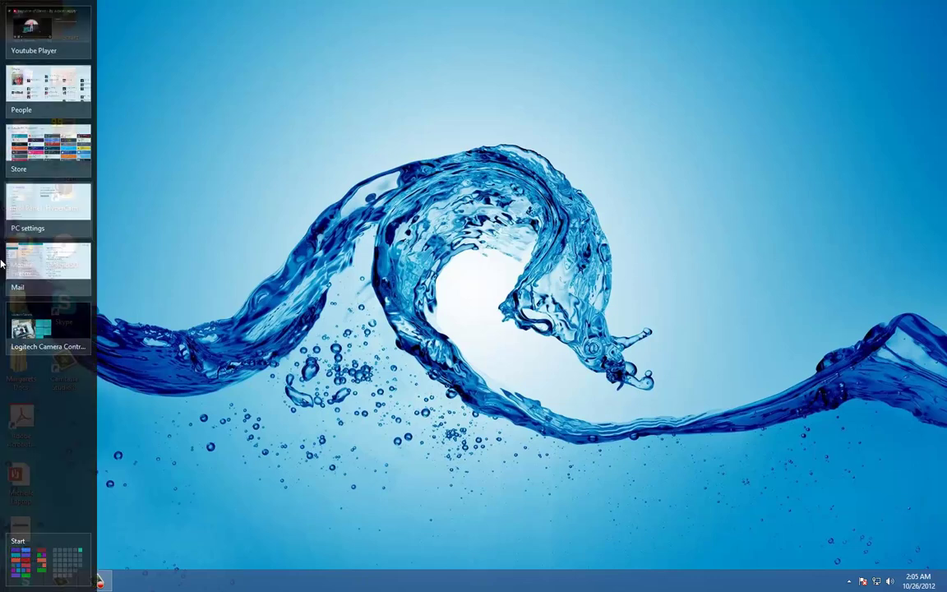